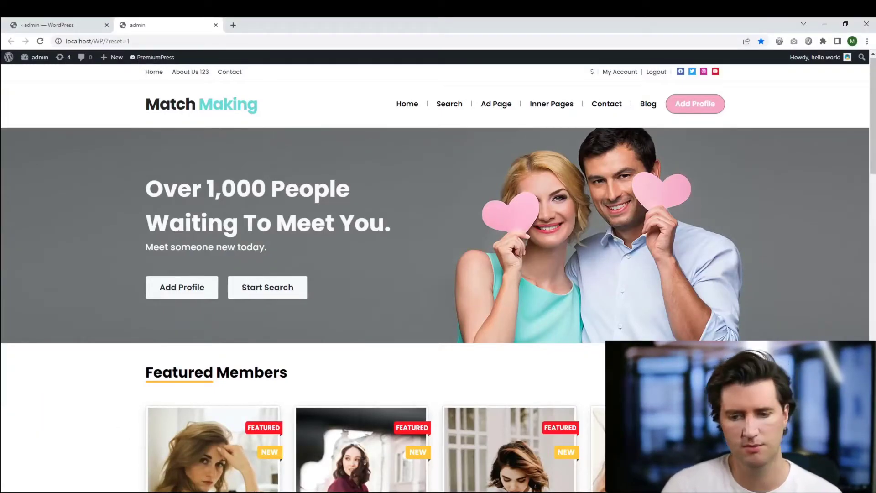
Check the home page's footer and open the Site Manager from the theme's admin dashboard
scroll(439, 273, "down", 14)
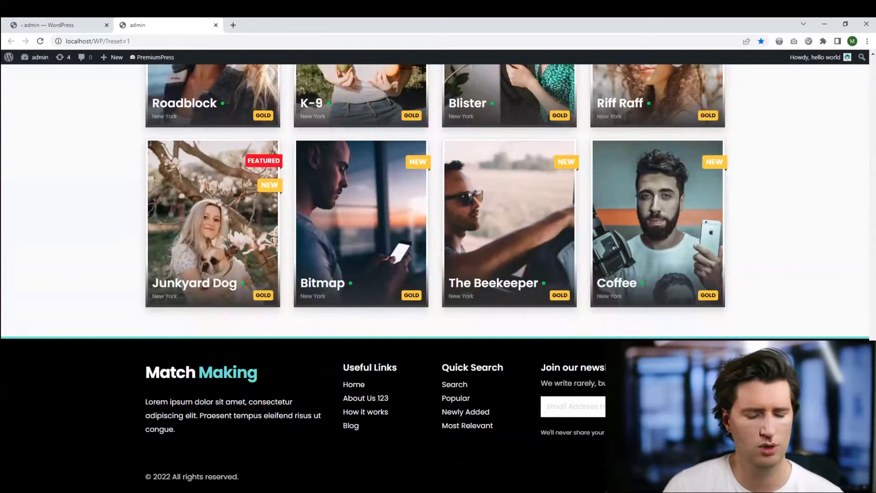
mouse_move(40, 57)
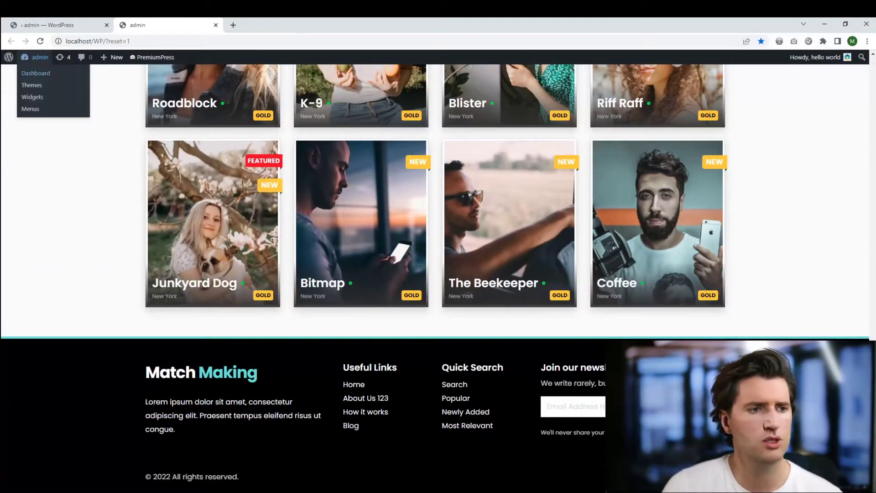
left_click(36, 73)
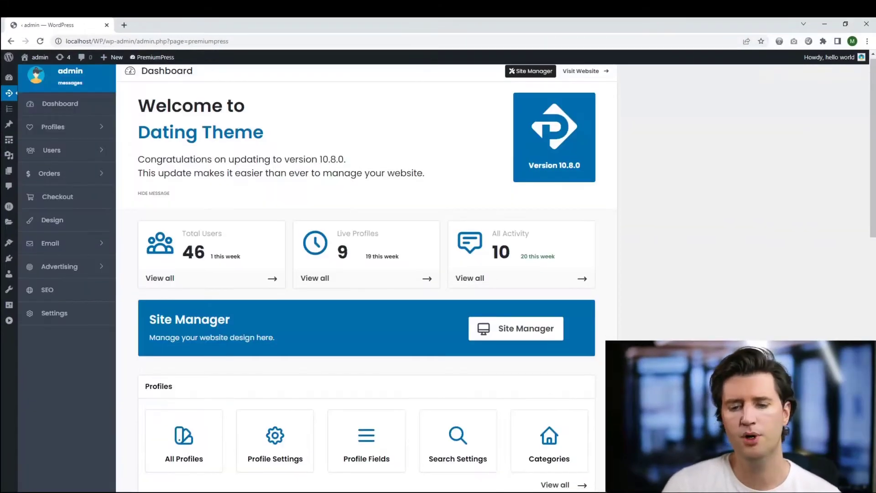
left_click(516, 287)
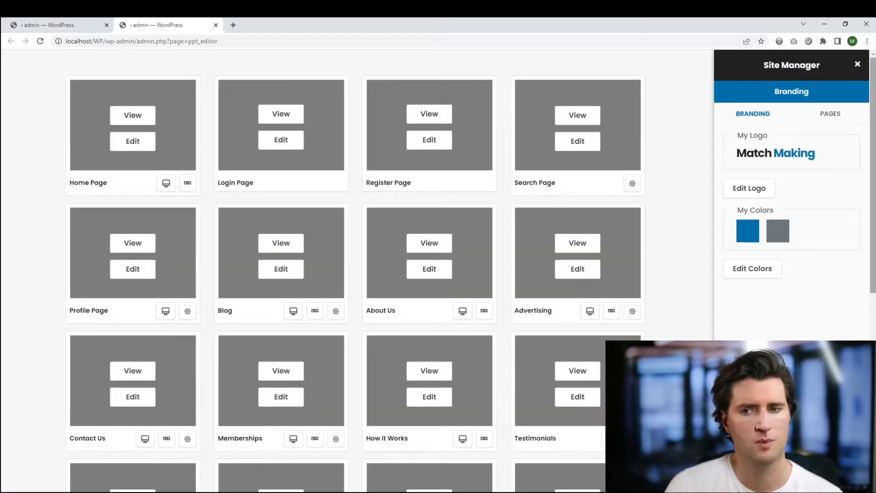
scroll(319, 228, "down", 8)
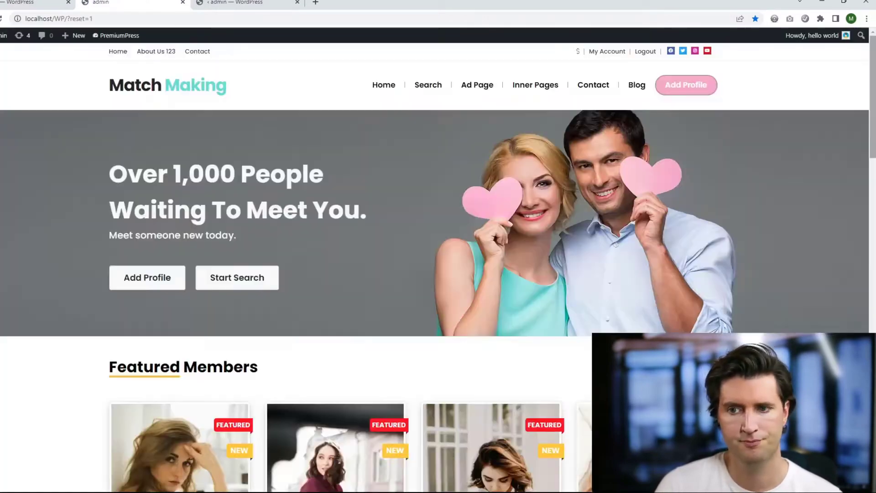
Open the footer design editor from the Site Manager and look over the available footer styles
scroll(438, 228, "down", 15)
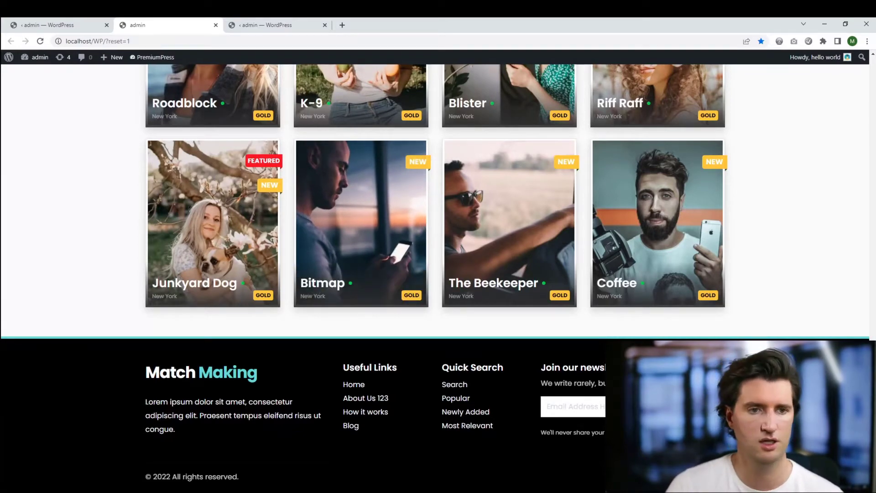
left_click(264, 24)
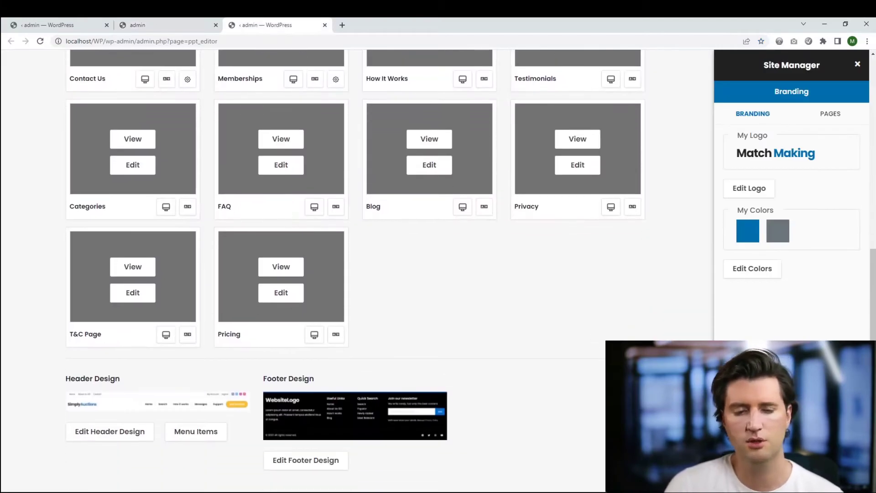
left_click(305, 460)
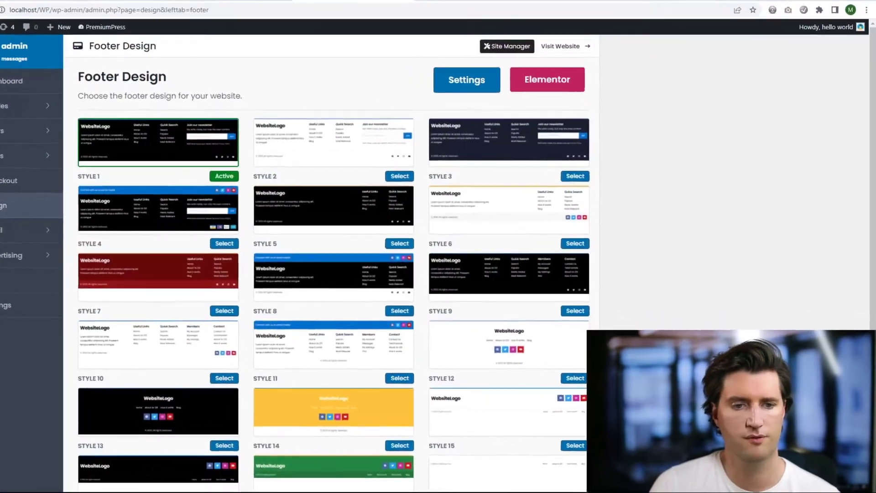
scroll(368, 274, "down", 3)
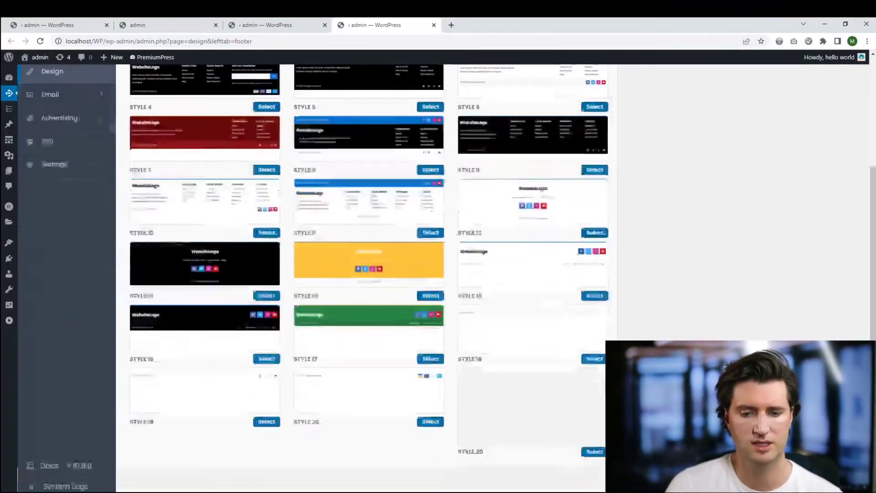
scroll(369, 274, "up", 3)
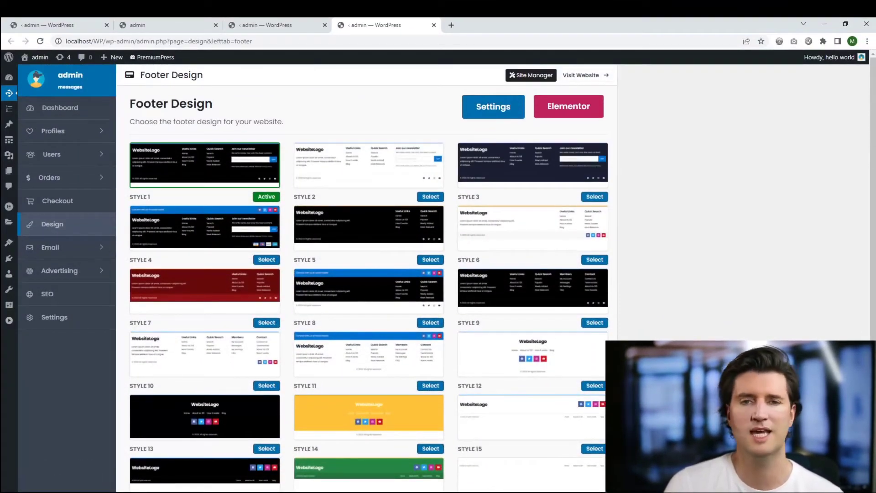
From the WordPress dashboard, reopen the Footer Design page through the PremiumPress design settings
left_click(8, 77)
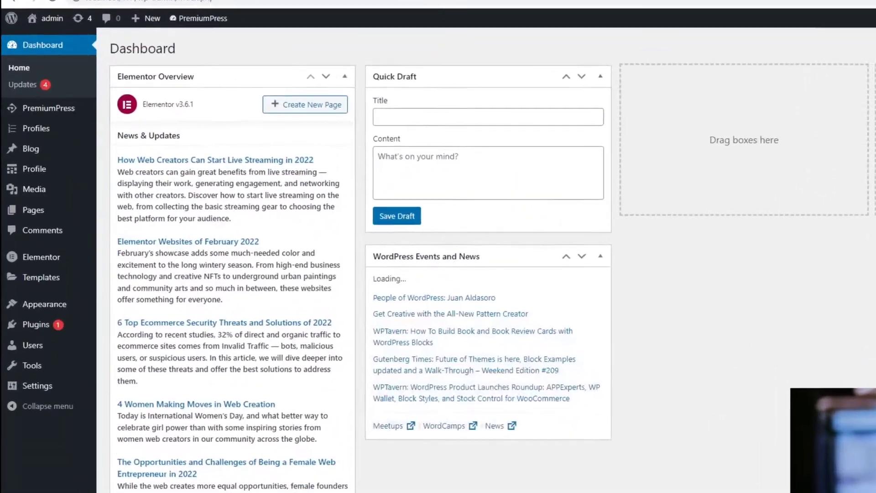
mouse_move(37, 128)
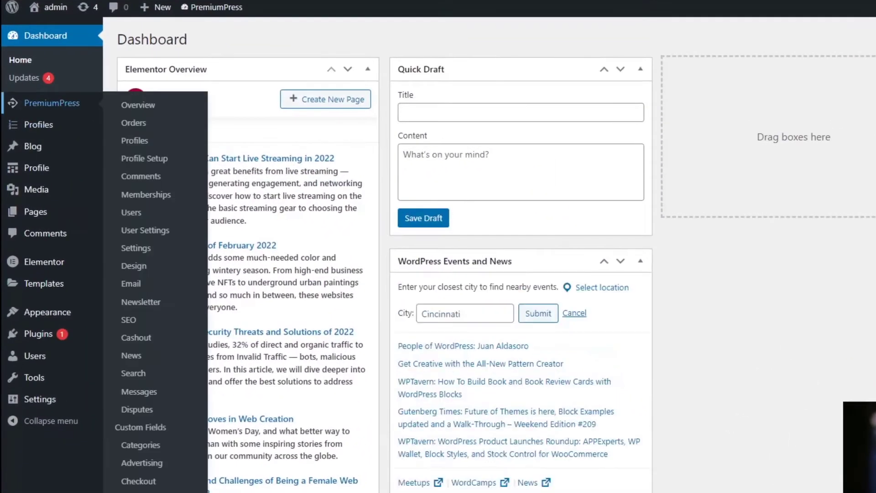
left_click(52, 103)
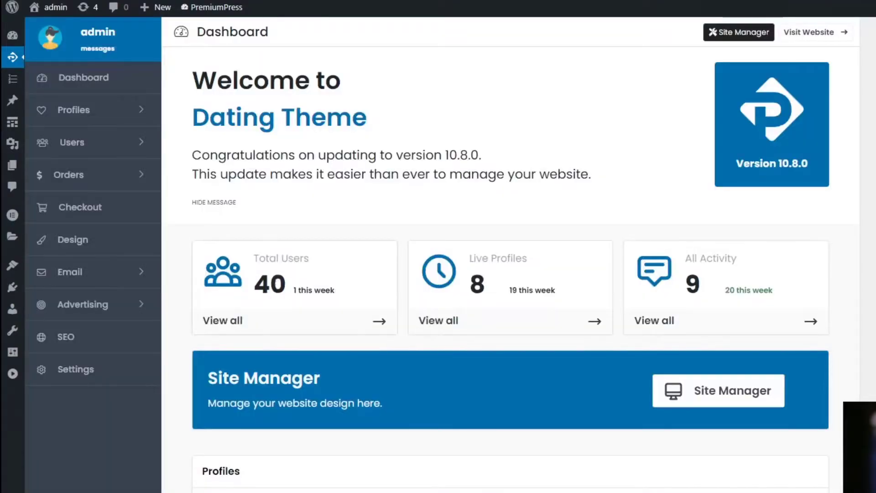
left_click(73, 240)
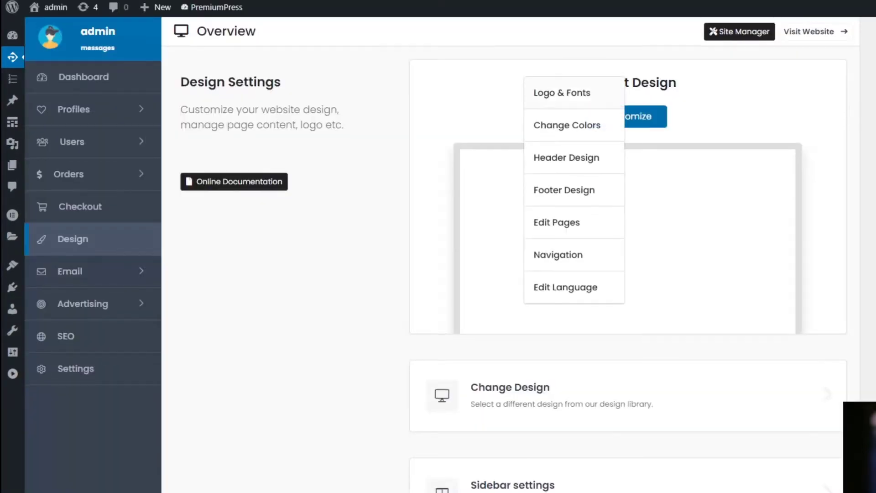
left_click(565, 190)
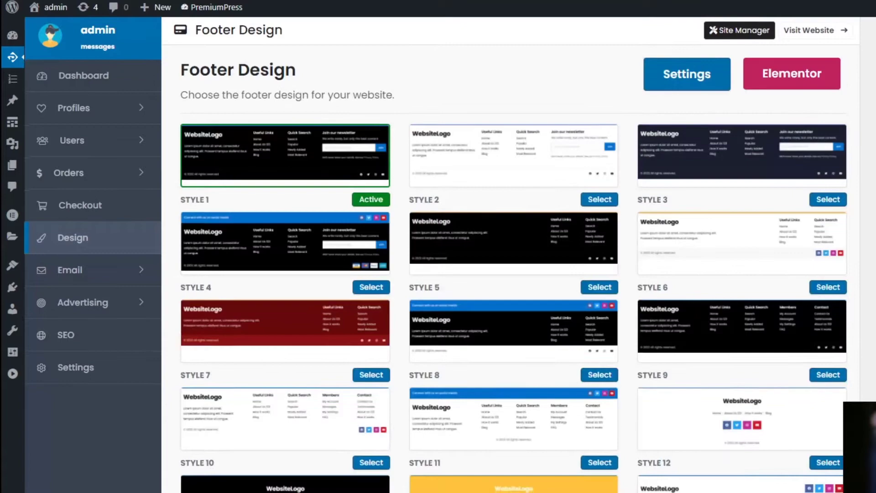
Examine the full list of footer styles offered on the Footer Design page
scroll(511, 256, "down", 3)
scroll(511, 256, "up", 3)
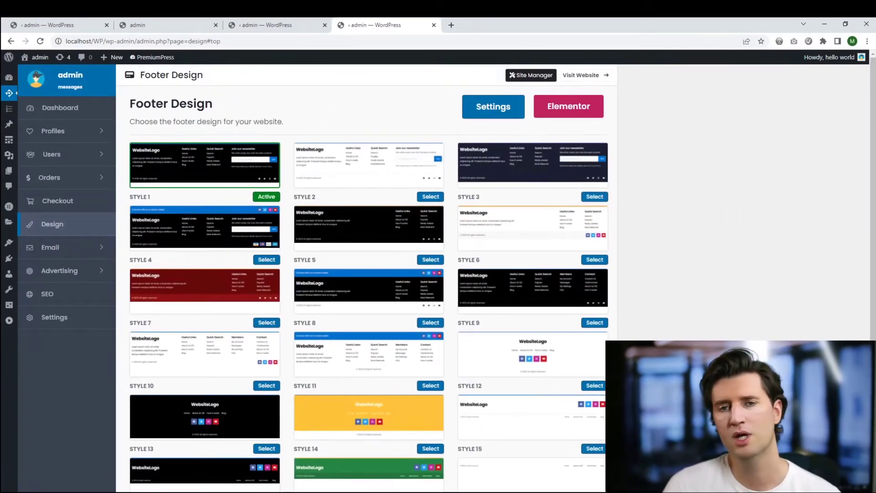
scroll(365, 273, "down", 3)
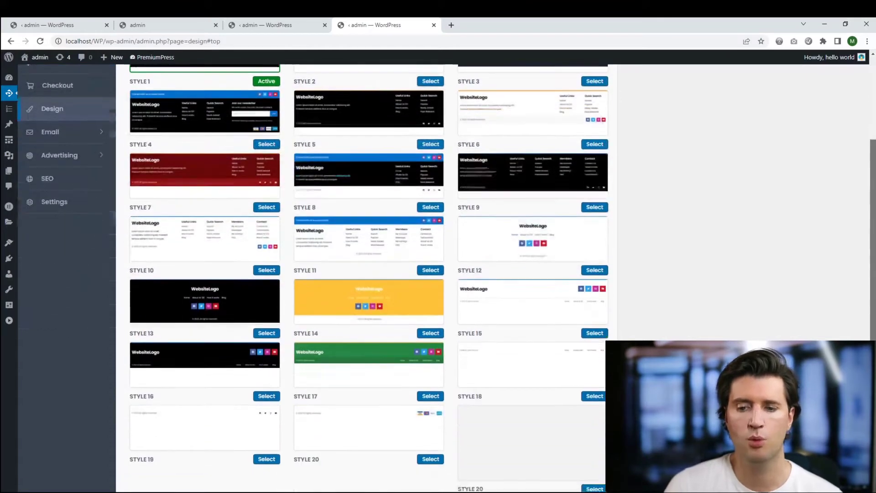
scroll(365, 274, "up", 3)
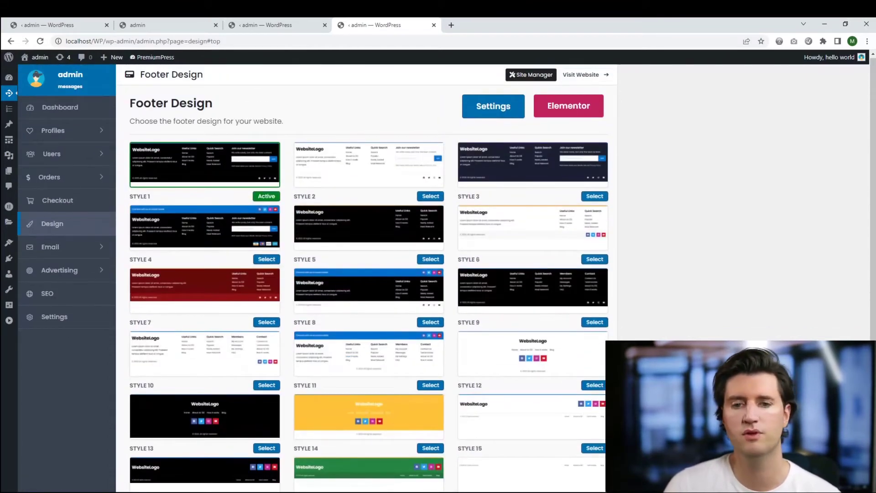
scroll(365, 274, "down", 3)
scroll(365, 274, "up", 3)
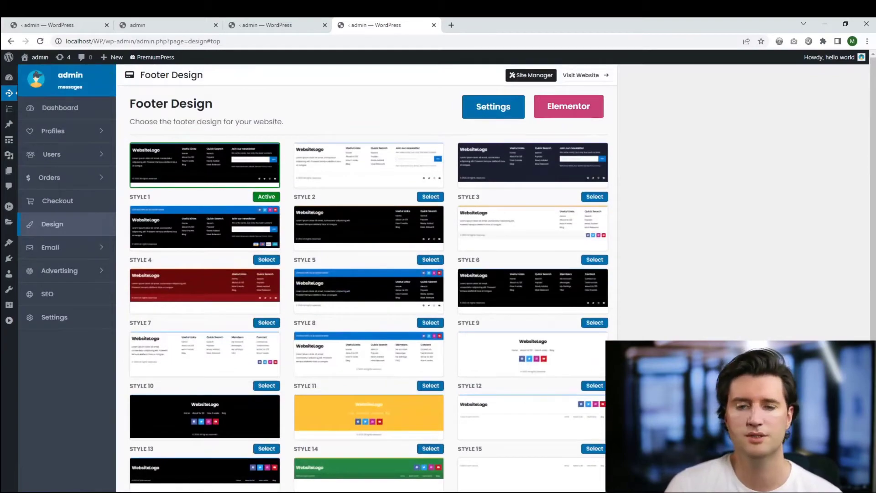
Activate footer Style 7 and check the footer on the website's home page
scroll(367, 277, "down", 1)
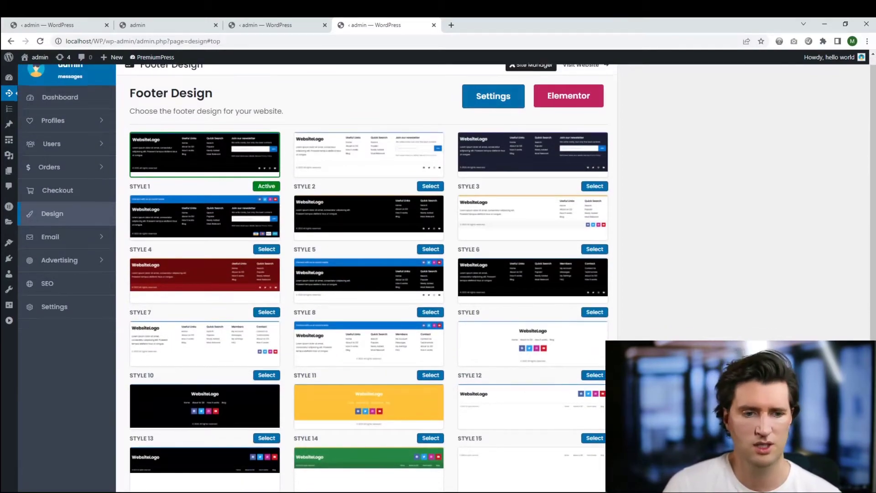
scroll(367, 277, "up", 1)
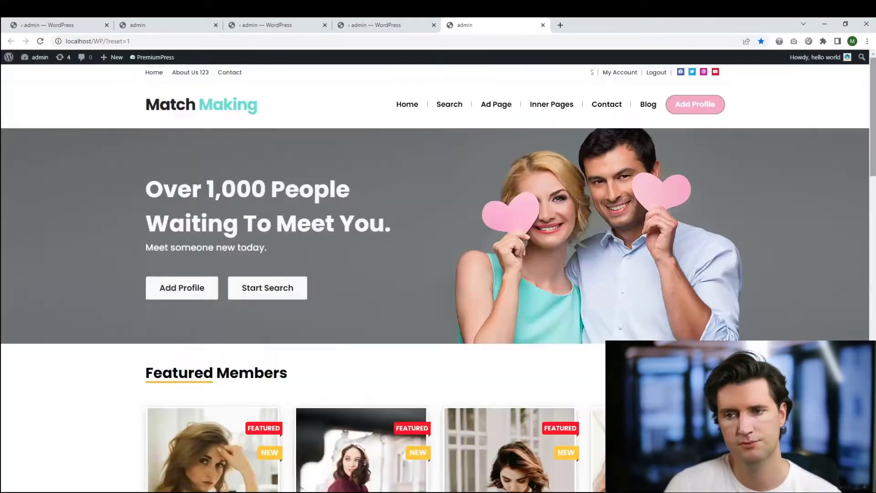
scroll(439, 274, "down", 15)
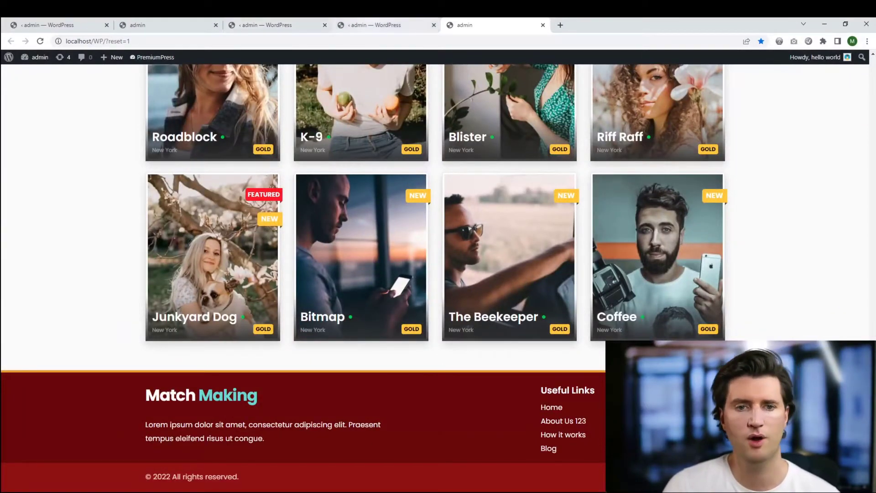
Open the footer content settings and review the available options
left_click(383, 25)
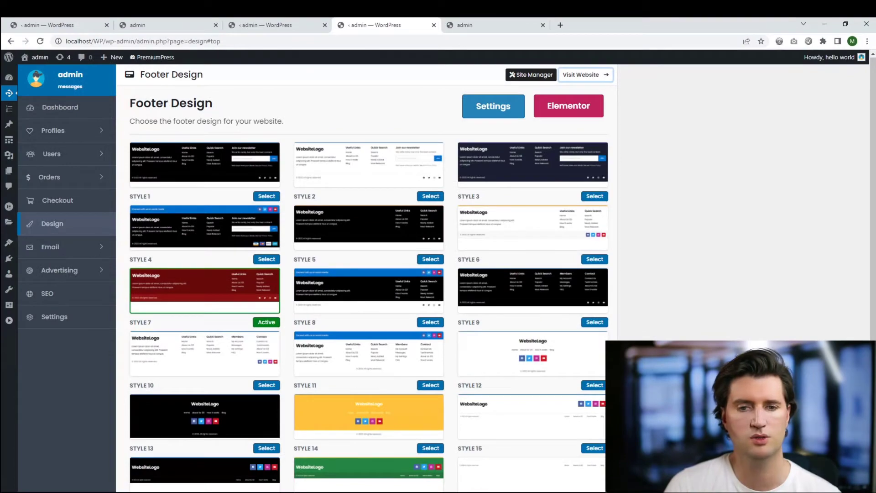
left_click(493, 106)
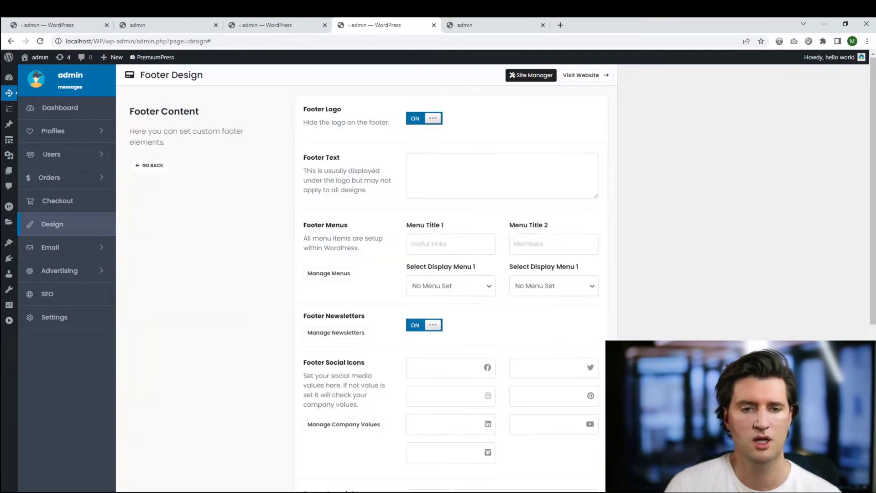
scroll(368, 274, "down", 5)
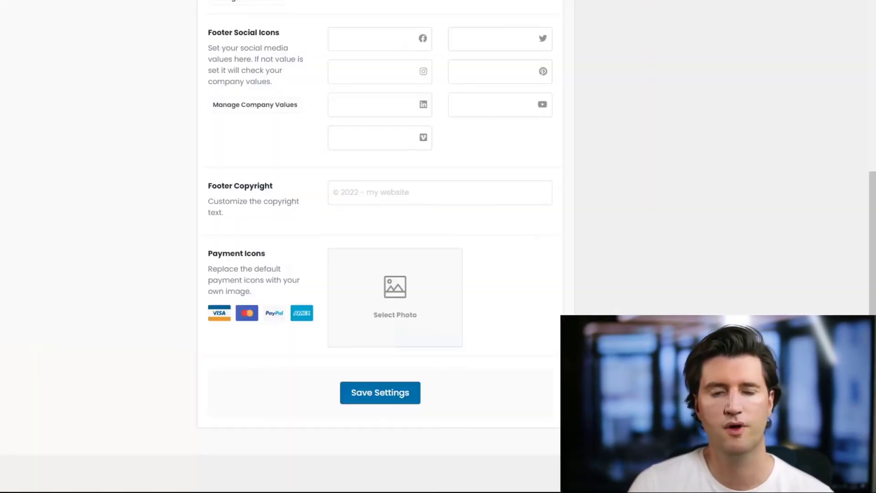
scroll(379, 247, "up", 7)
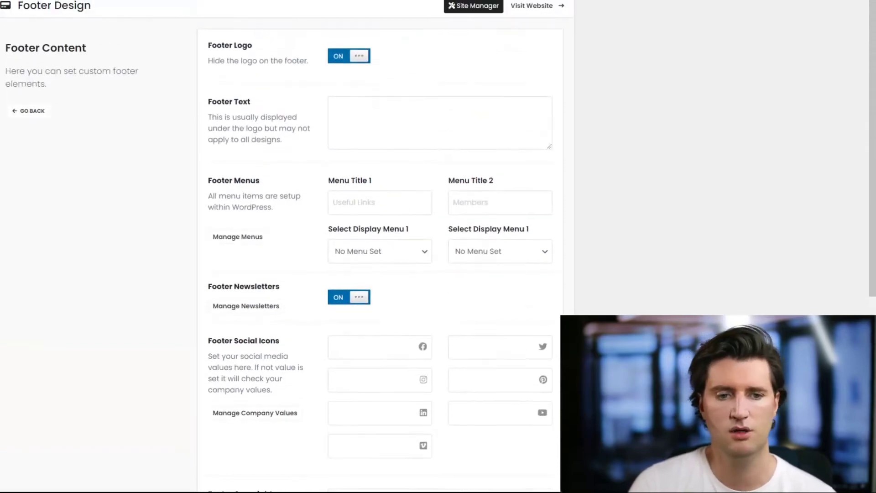
Set the footer text to "asdasdsadasd", save the settings and check the text in the home page's footer
left_click(335, 106)
type("asdasdsadasd")
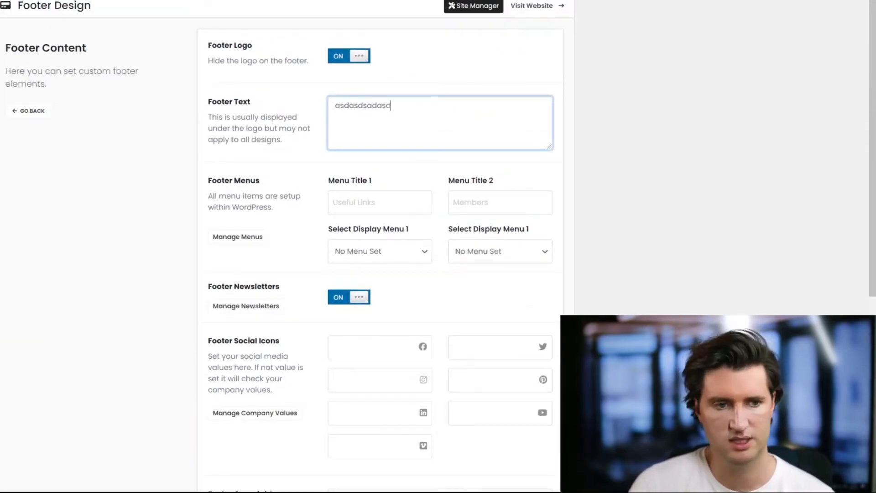
scroll(379, 247, "down", 6)
left_click(380, 392)
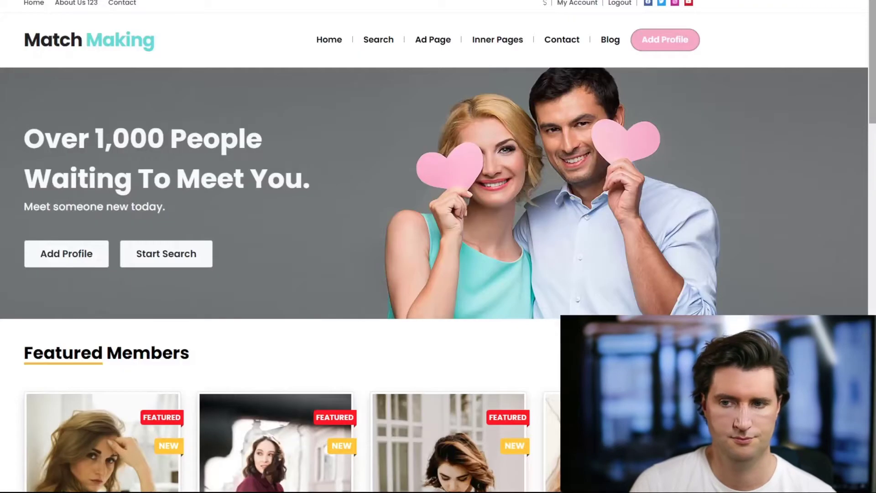
scroll(438, 247, "down", 15)
double_click(55, 413)
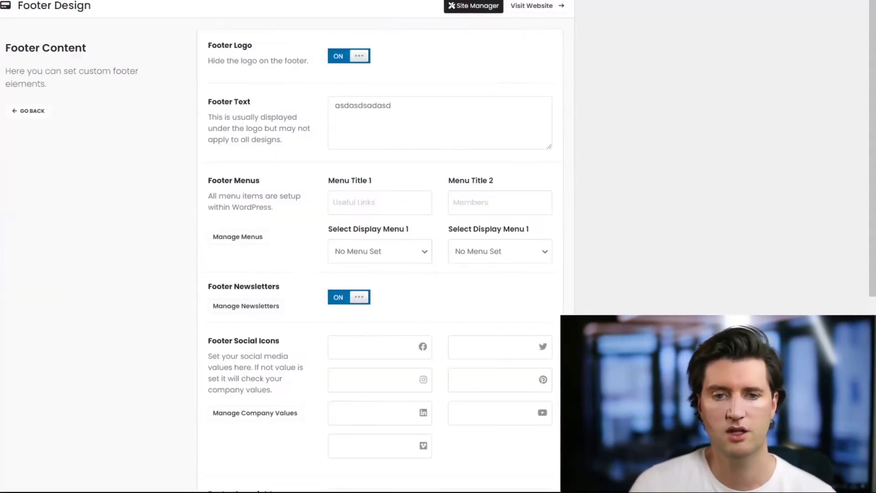
Set the first footer menu title to "title 1" and the second to "title 2"
scroll(381, 246, "down", 5)
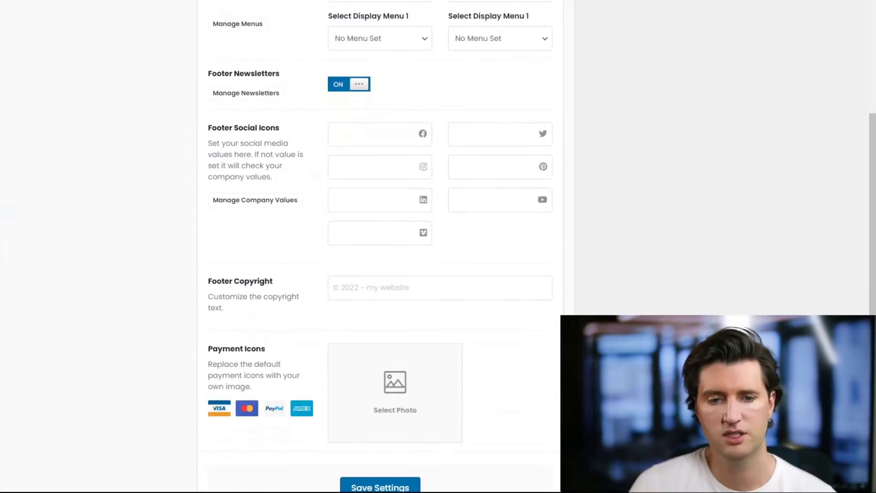
scroll(380, 246, "up", 4)
left_click(380, 149)
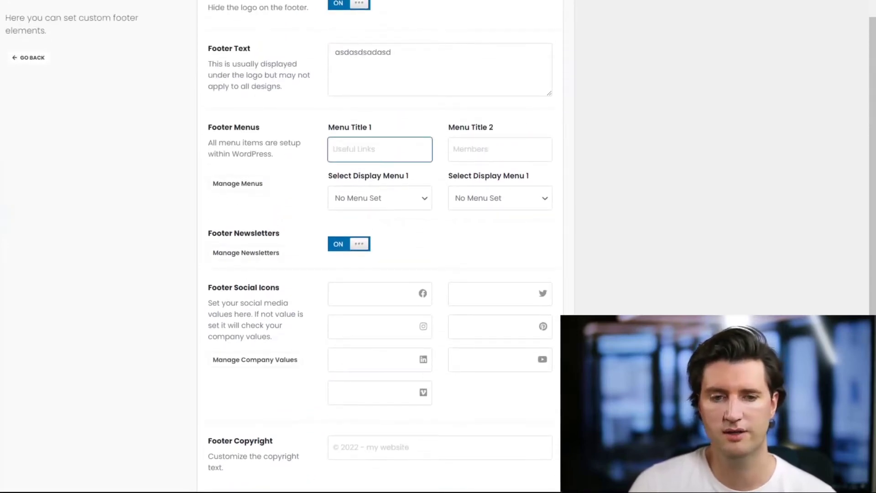
type("title 1")
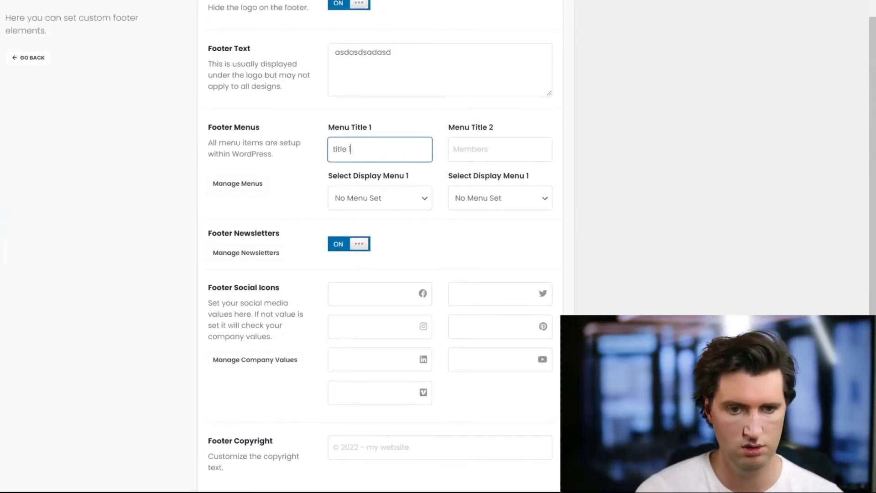
key("Tab")
key("Tab")
type("titl")
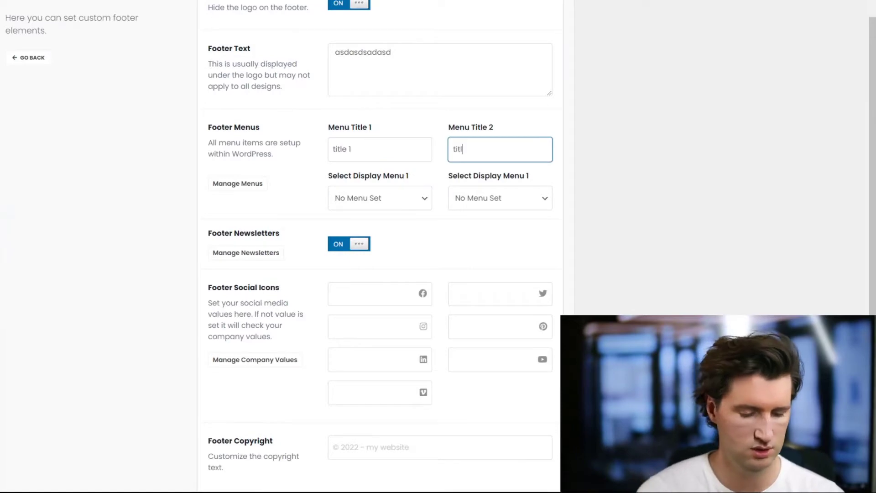
type("e 2")
Save the footer settings and check the first menu's title and links in the home page's footer
scroll(381, 246, "down", 5)
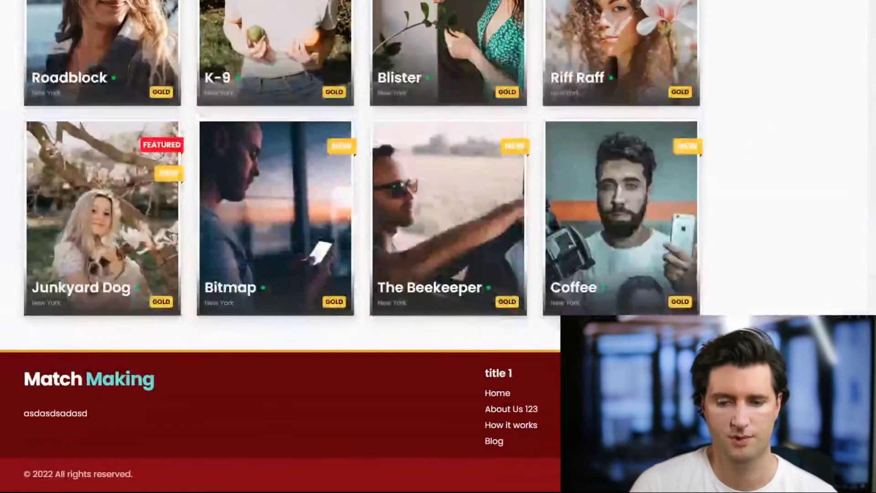
left_click_drag(484, 391, 505, 442)
left_click(461, 420)
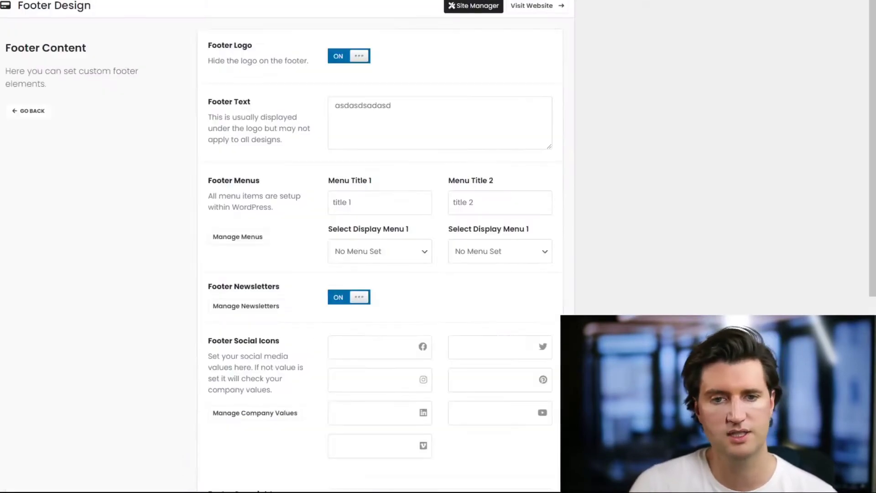
Open menu management from the footer content settings and create a new menu named "footer 1"
scroll(379, 247, "down", 3)
scroll(379, 247, "down", 2)
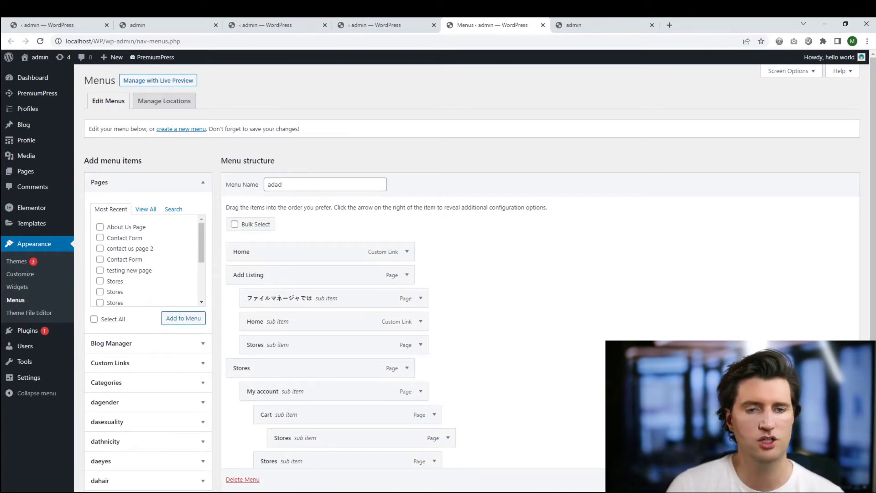
left_click(180, 128)
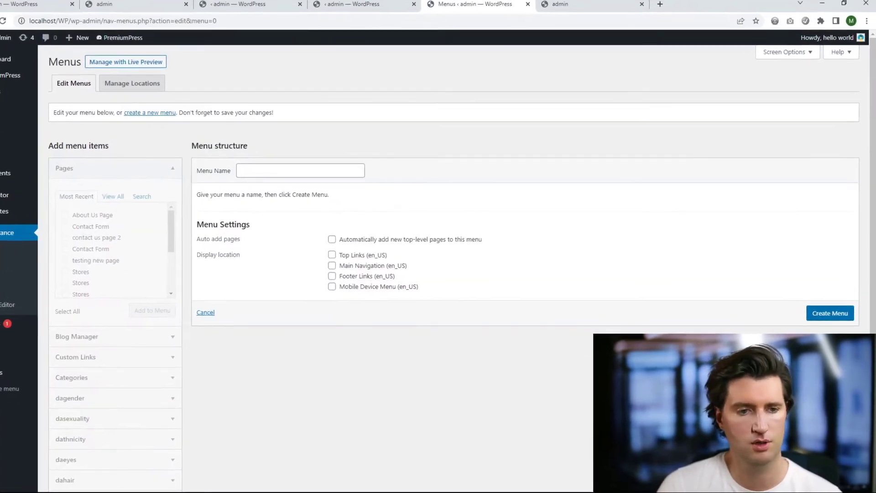
left_click(325, 185)
type("footer 1")
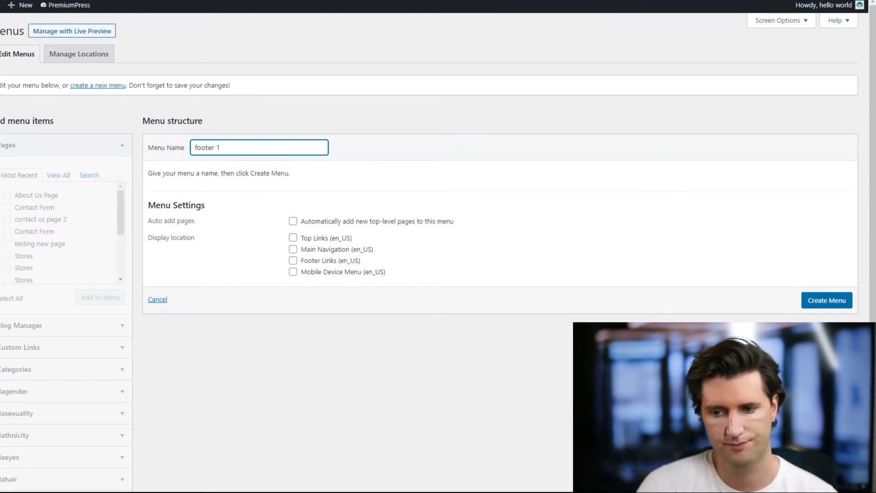
left_click(826, 300)
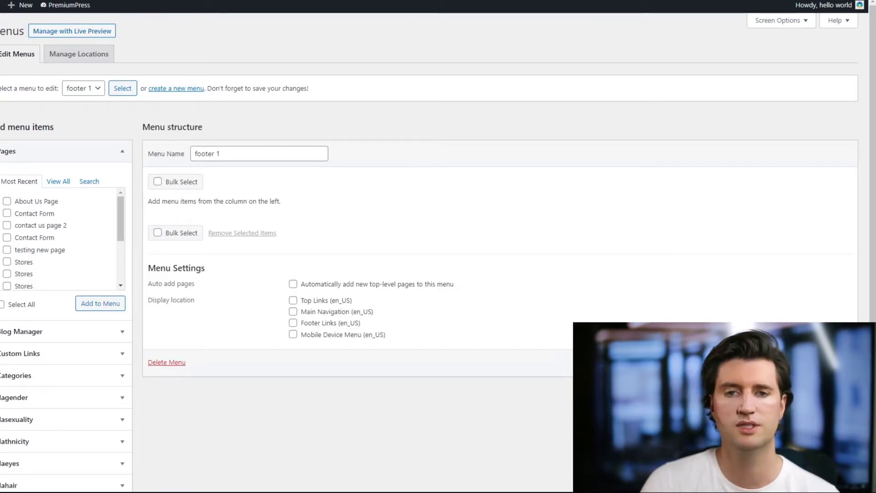
Add the Home, About Us Page and Add Listing pages to the "footer 1" menu and save it
left_click(58, 181)
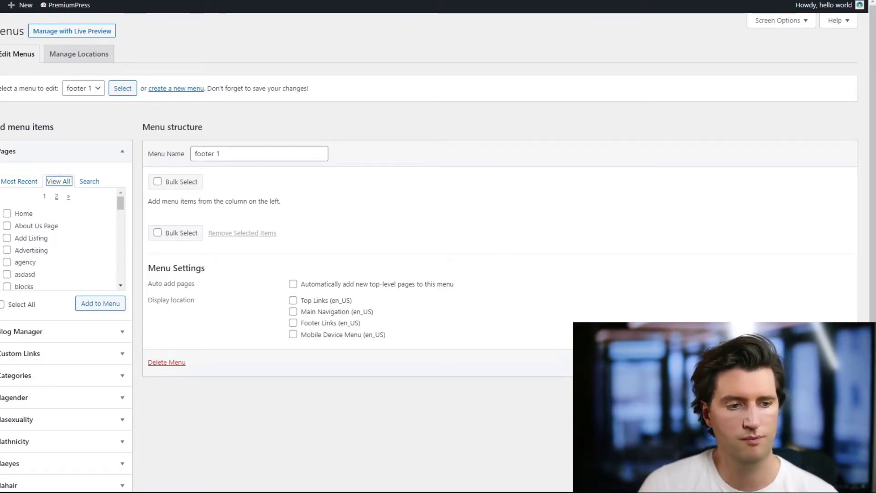
left_click(7, 214)
left_click(7, 226)
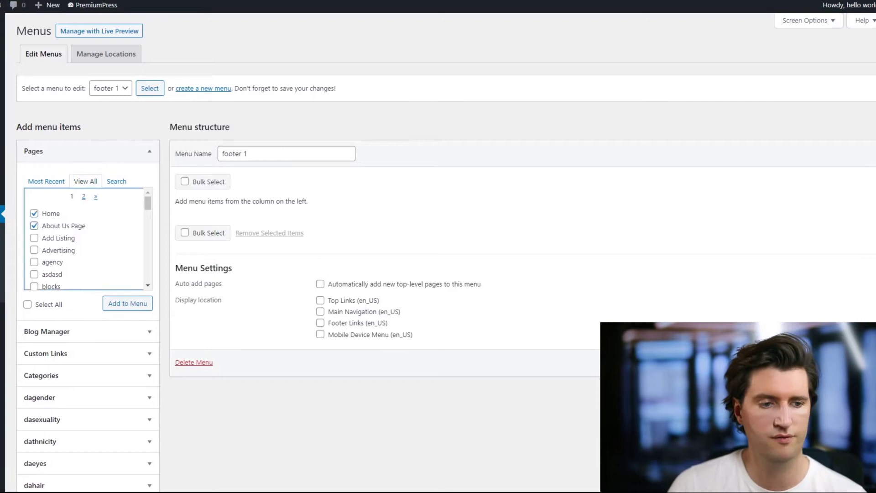
left_click(35, 238)
left_click(127, 303)
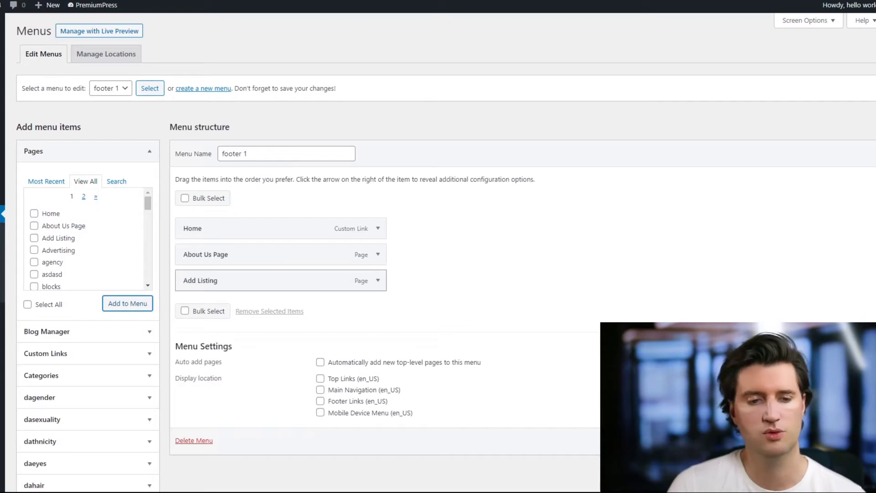
mouse_move(281, 281)
left_mouse_down()
mouse_move(289, 275)
mouse_move(286, 283)
mouse_move(274, 280)
left_mouse_up()
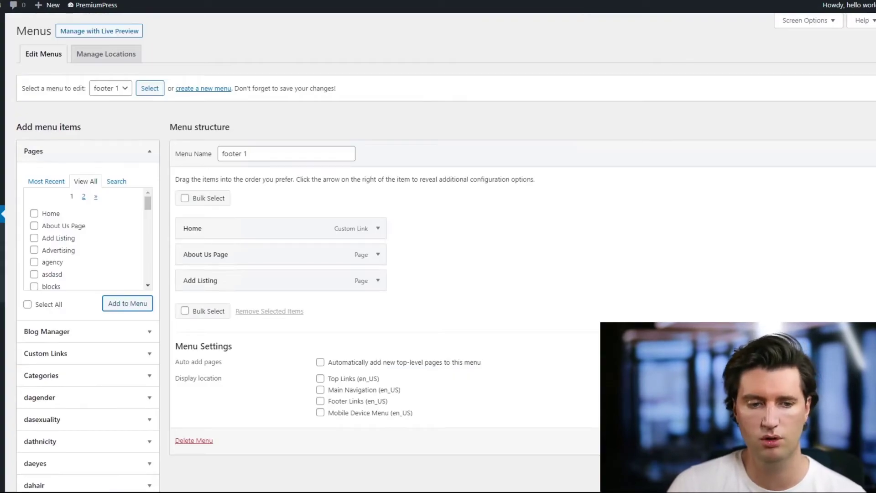
scroll(447, 250, "down", 1)
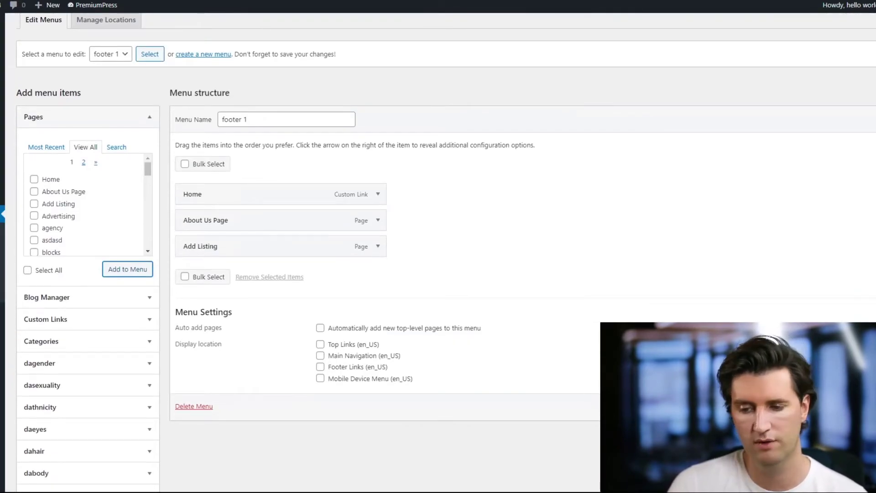
key("Return")
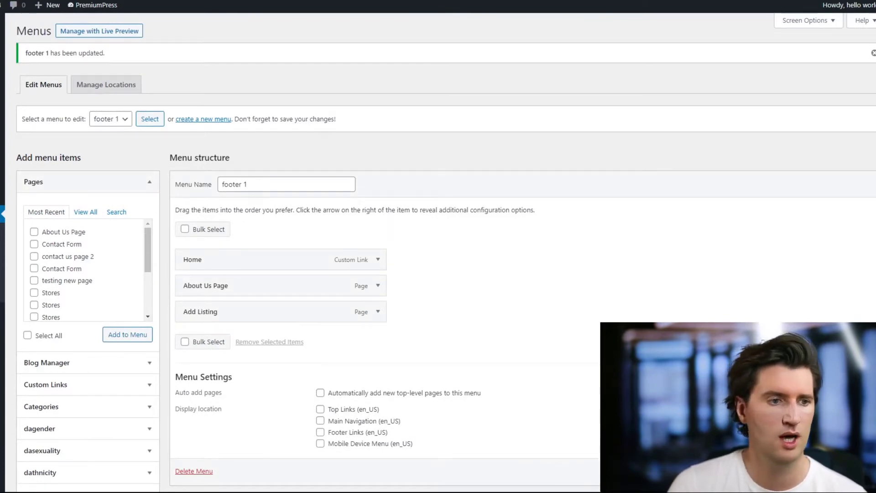
Return to the PremiumPress design settings and open the footer content settings at the footer menus
mouse_move(2, 46)
left_click(33, 47)
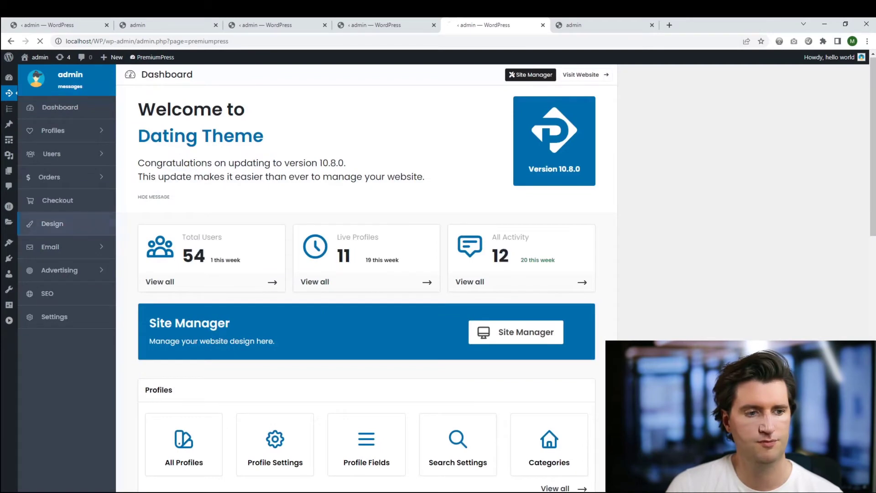
left_click(50, 223)
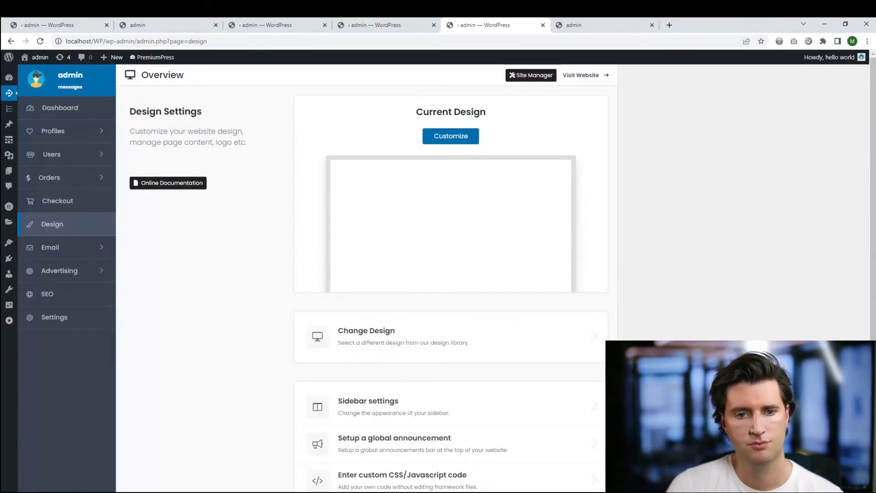
left_click(451, 135)
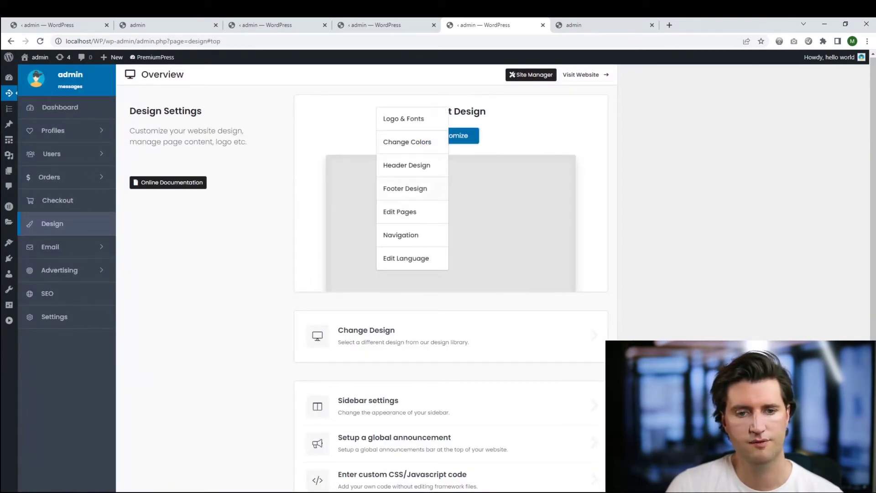
left_click(405, 188)
left_click(492, 106)
scroll(451, 274, "down", 2)
scroll(451, 274, "down", 2)
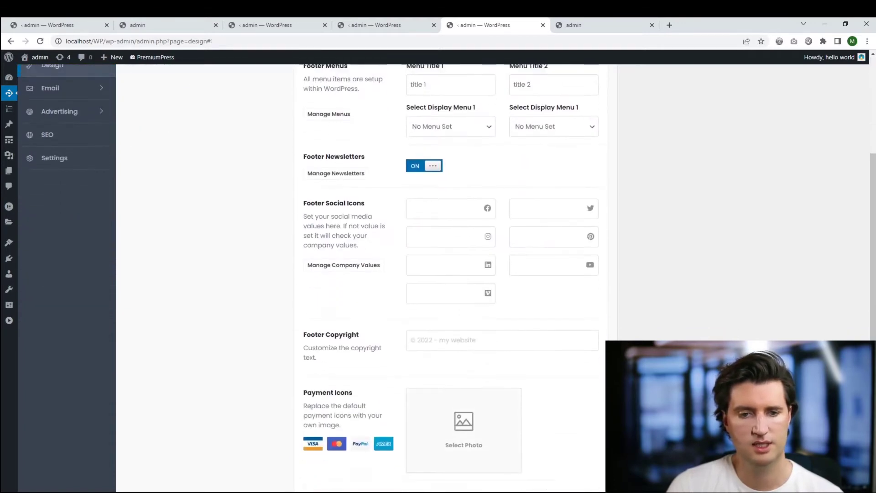
scroll(451, 274, "up", 3)
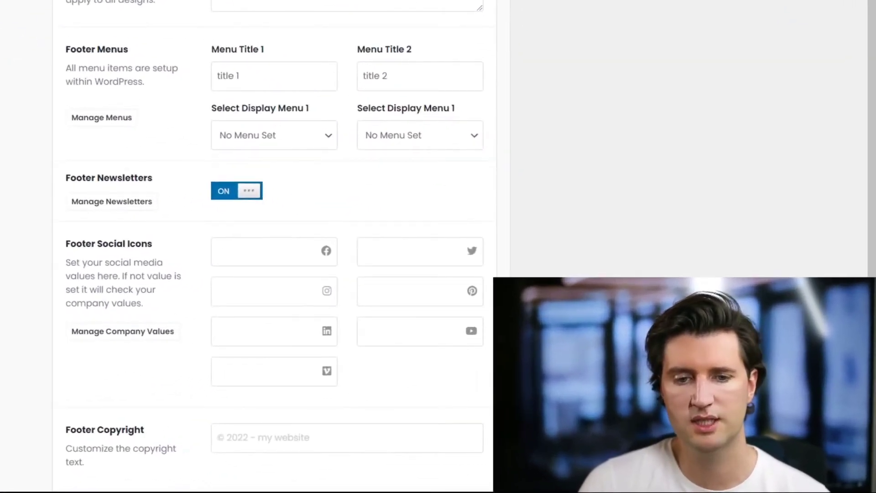
Set the first footer display menu to "footer 1" and save the footer settings
left_click(274, 136)
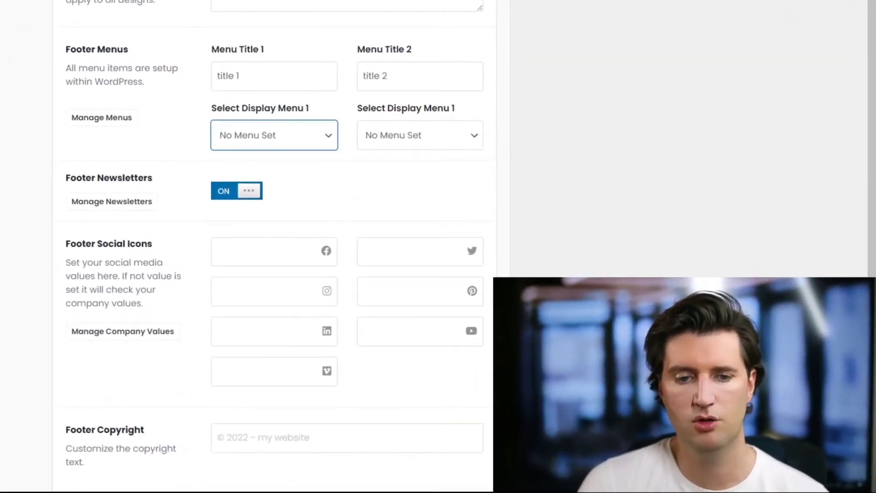
left_click(274, 173)
scroll(274, 246, "down", 4)
left_click(274, 376)
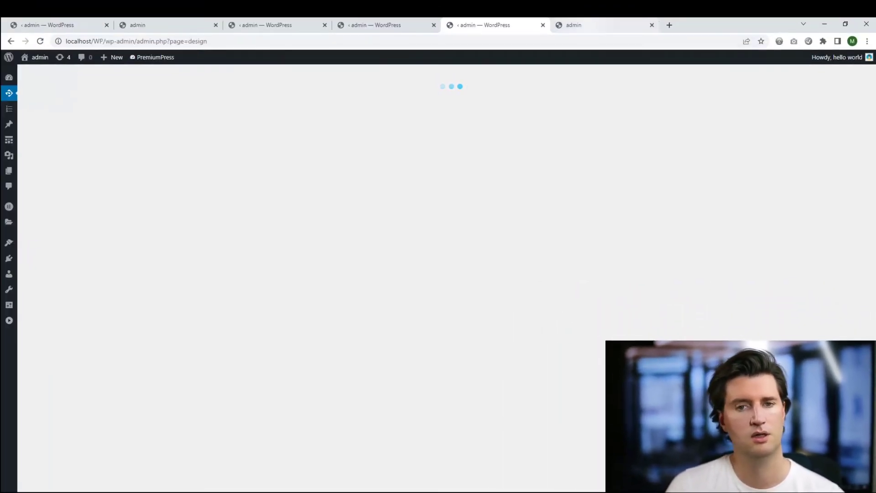
Reload the home page, check the menu links in its footer, and close the page
left_click(584, 23)
key("F5")
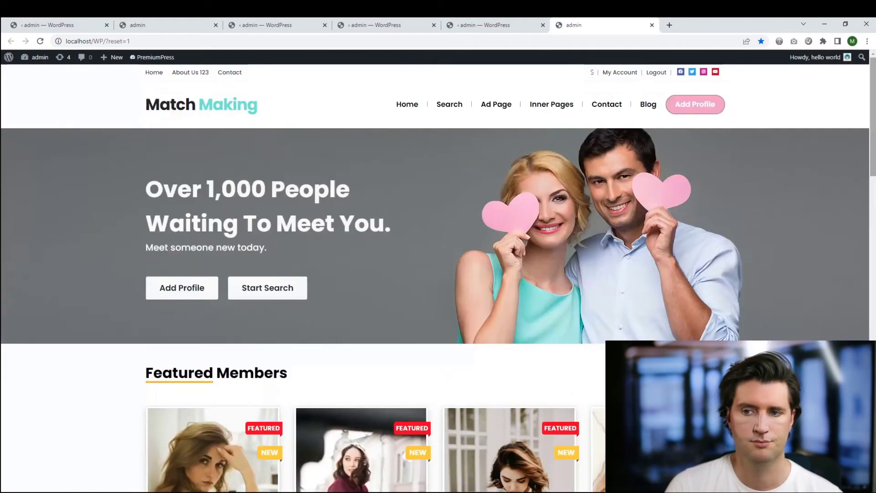
scroll(438, 247, "down", 20)
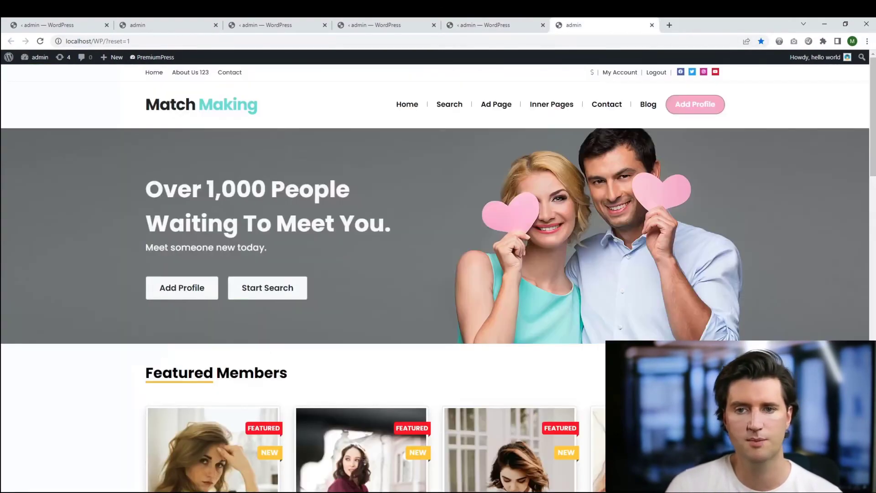
left_click(652, 25)
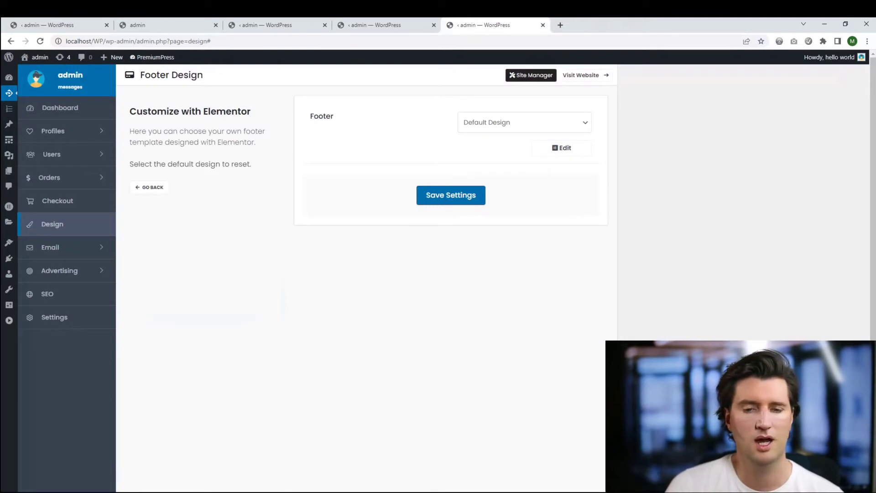
Go back to the design overview and reopen the Elementor customization options of the footer design
left_click(150, 187)
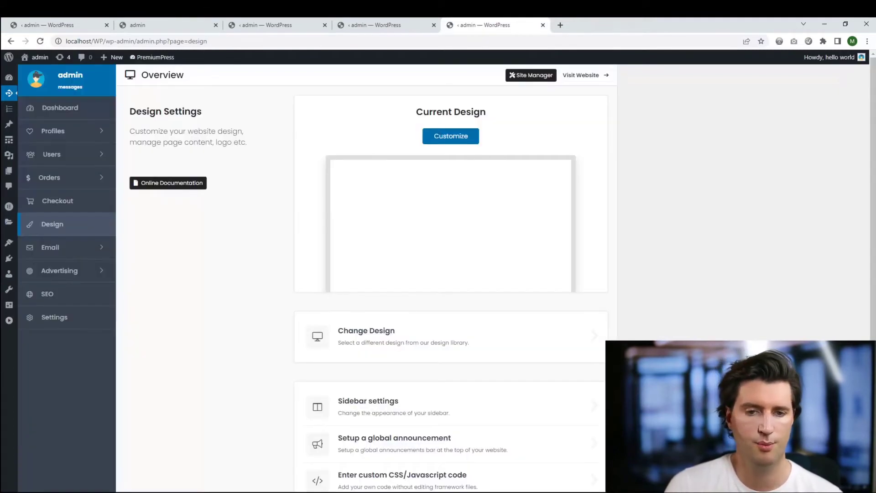
left_click(451, 136)
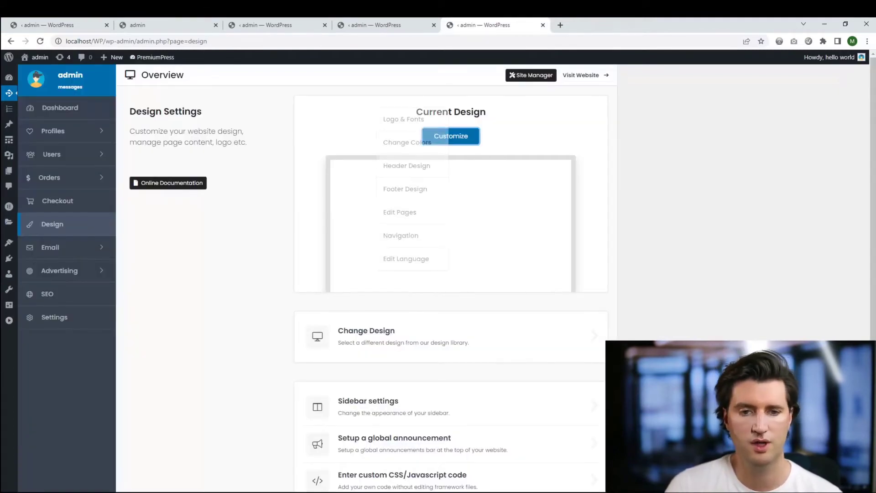
left_click(405, 189)
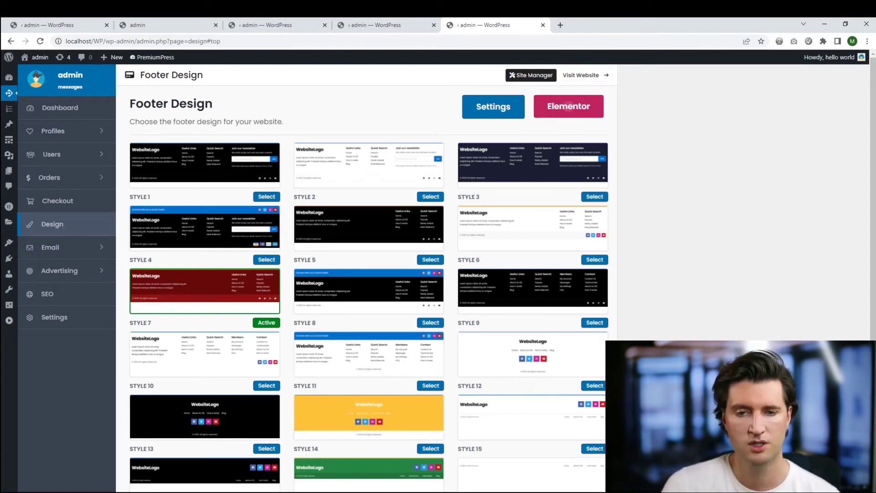
left_click(569, 106)
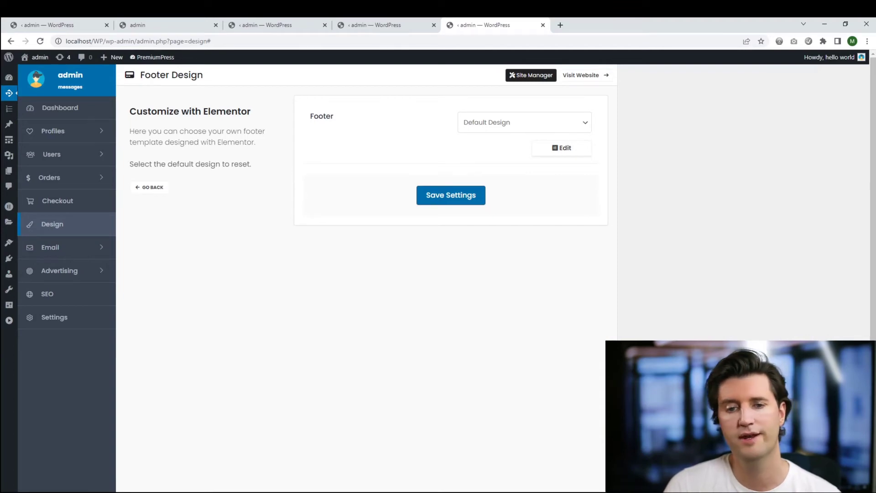
Open the default footer design for editing in the Elementor editor
left_click(561, 148)
left_click(491, 25)
left_click(384, 25)
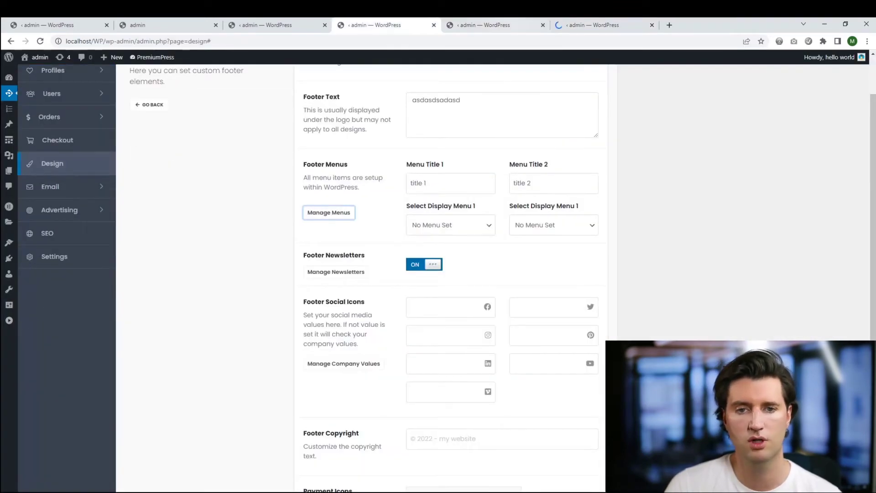
left_click(490, 25)
left_click(281, 25)
left_click(383, 25)
left_click(490, 25)
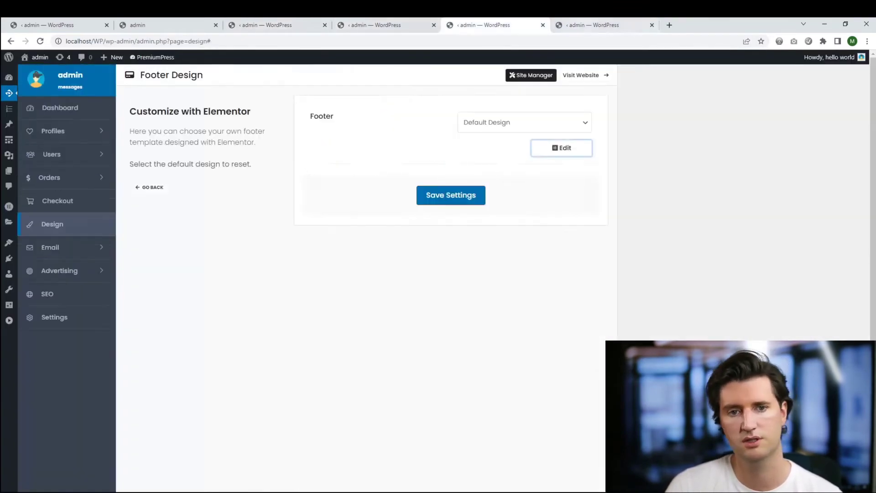
key("ctrl+Page_Down")
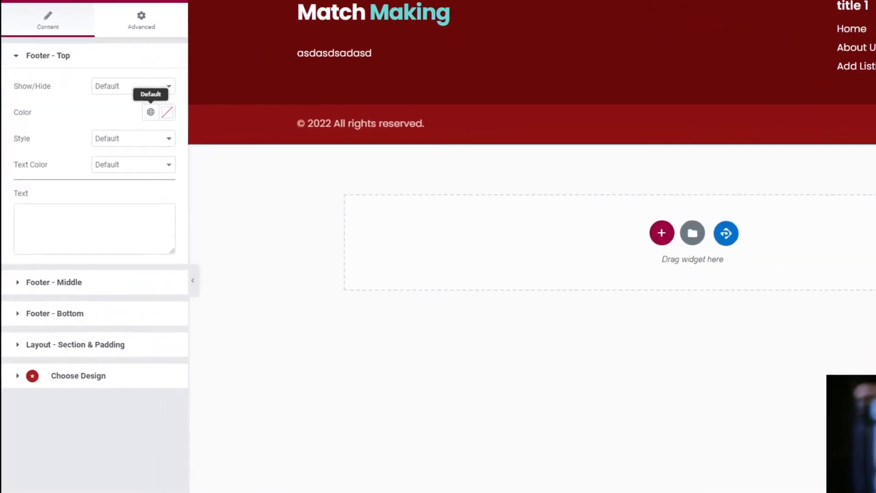
Set the color of the Footer - Top section to blue #041FF4
left_click(122, 148)
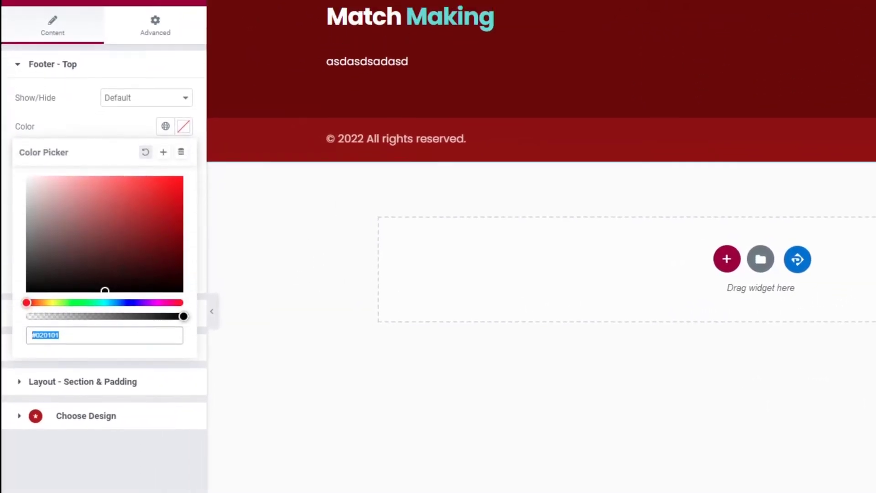
left_click(129, 275)
left_click_drag(105, 264, 181, 154)
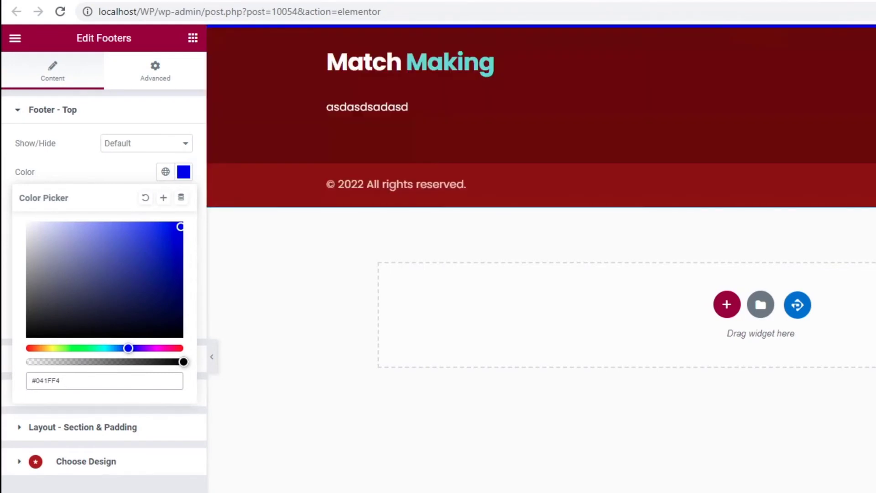
left_click(52, 110)
Set the color of the Footer - Middle section to green #01E1A7
left_click(59, 144)
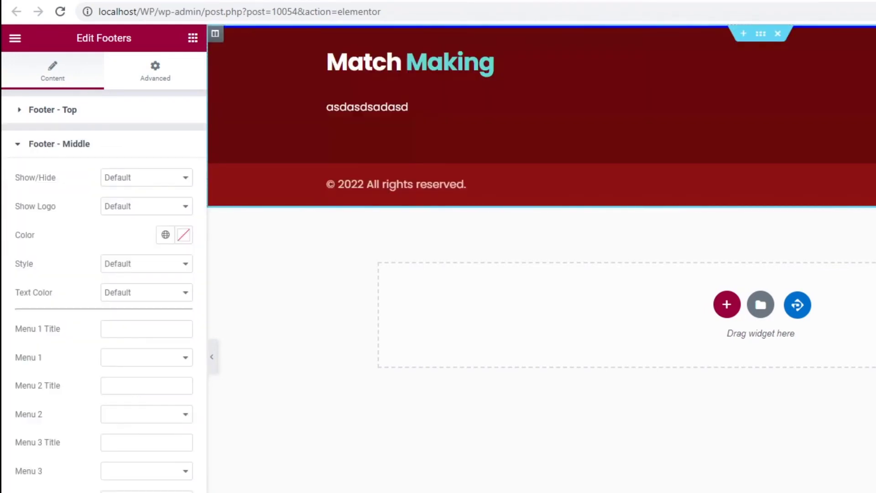
left_click(183, 235)
type("#3A2727")
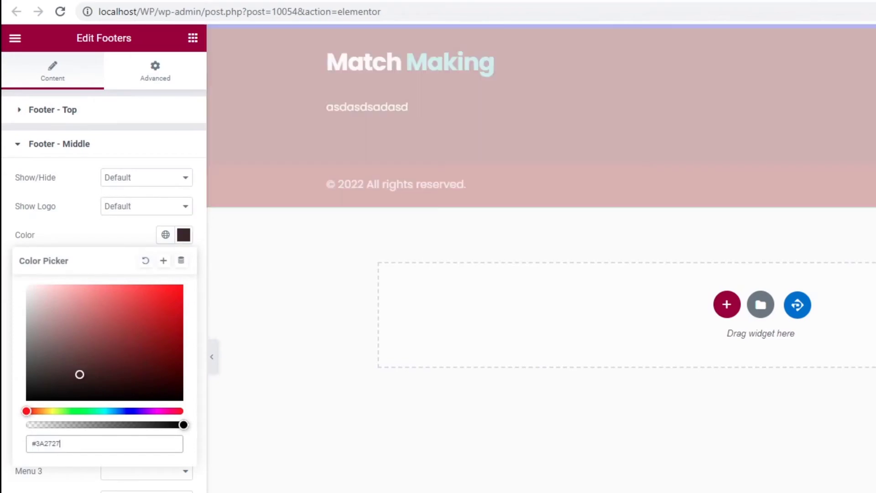
left_click(98, 411)
left_click_drag(80, 374, 182, 298)
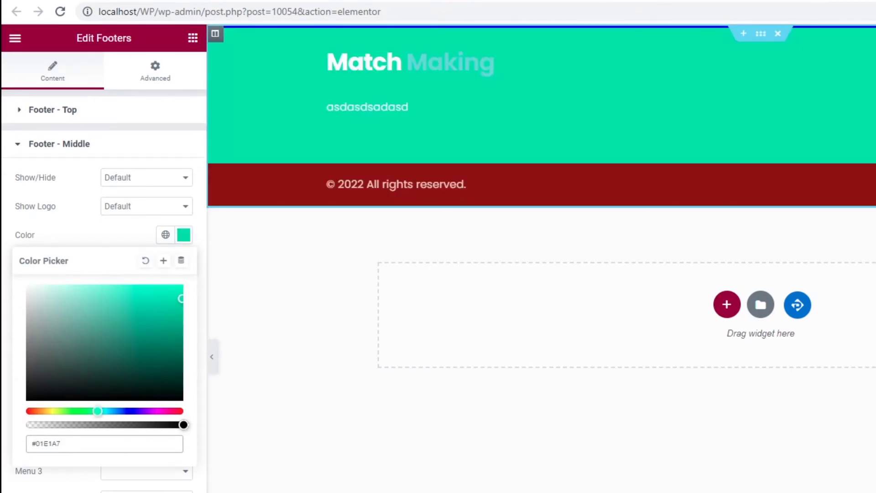
key("Escape")
left_click(60, 144)
Set the color of the Footer - Bottom section to purple #A21396
left_click(60, 178)
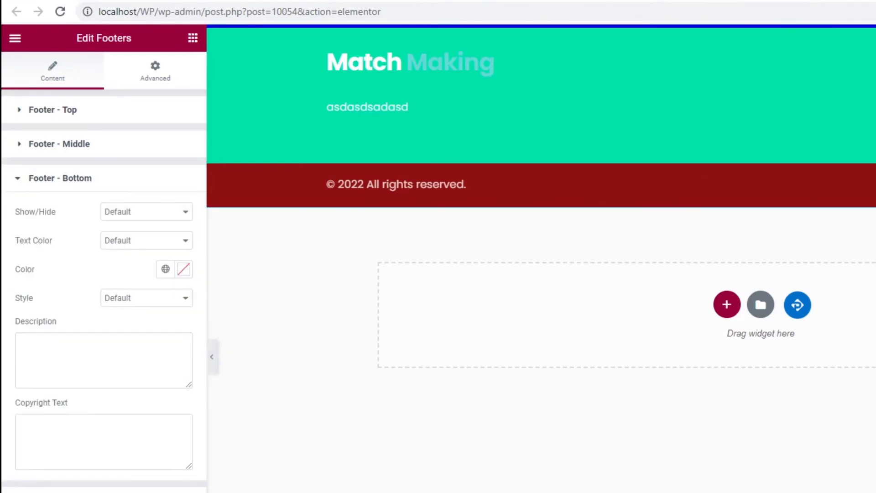
left_click(184, 269)
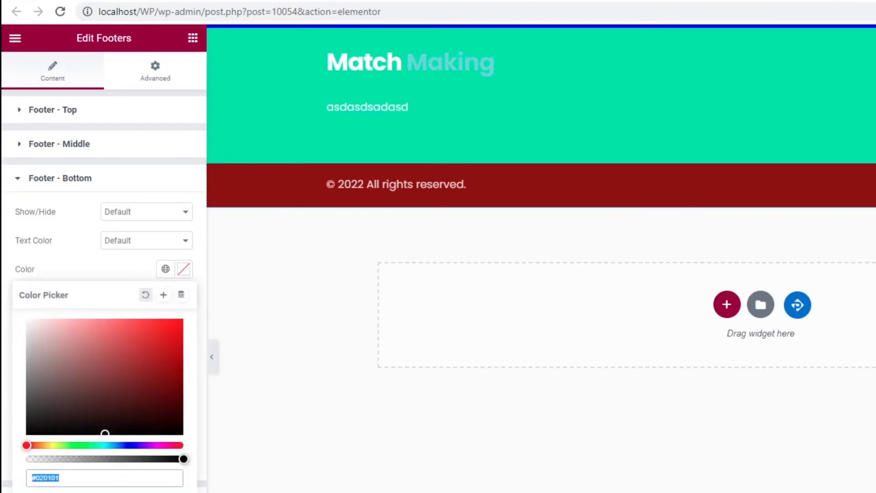
type("#A21396")
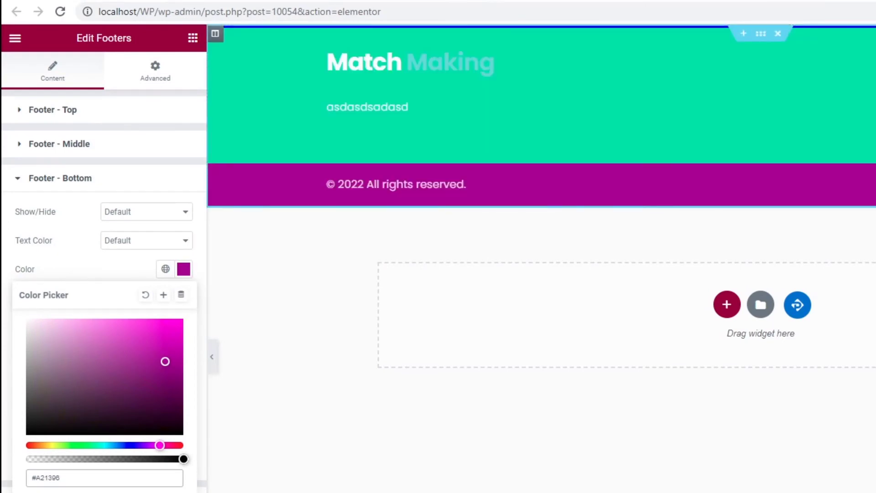
Enter "sadasdasdff" as the text of the Footer - Top section
left_click(60, 178)
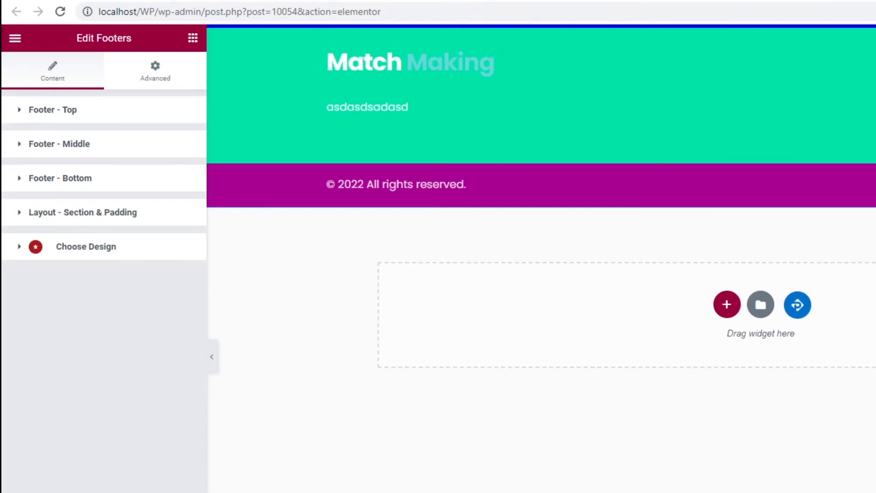
left_click(53, 110)
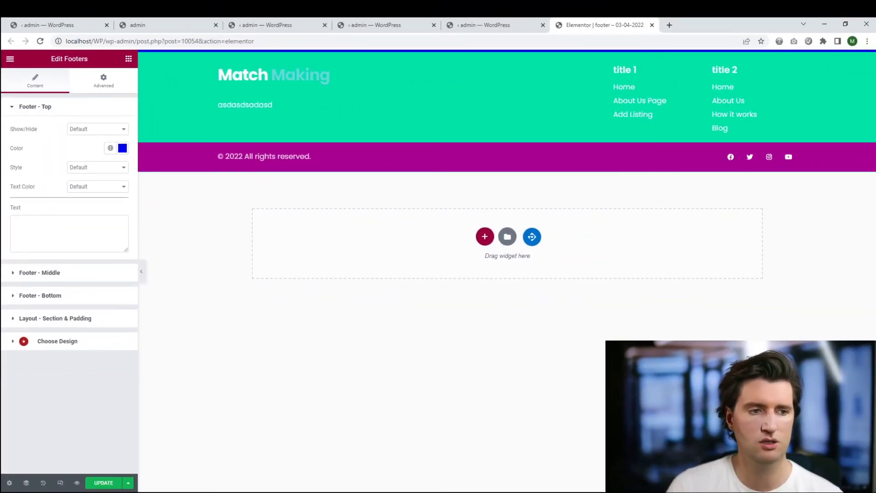
left_click(97, 128)
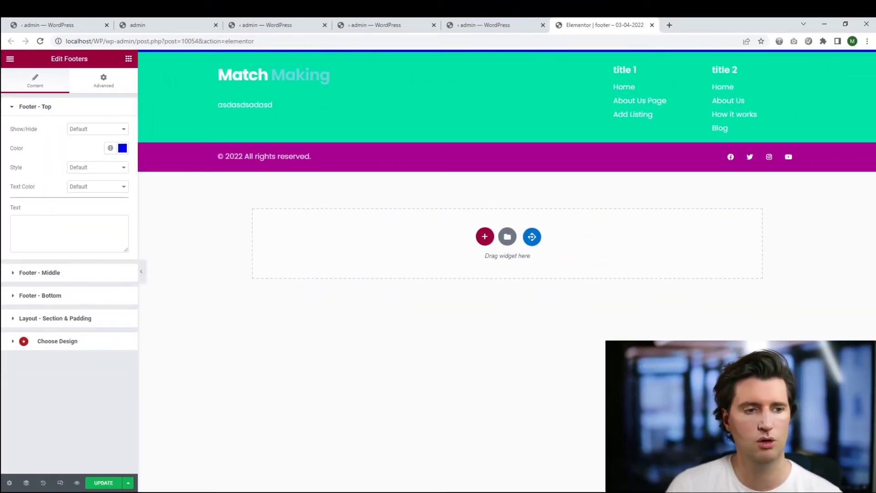
type("sadasdasdff")
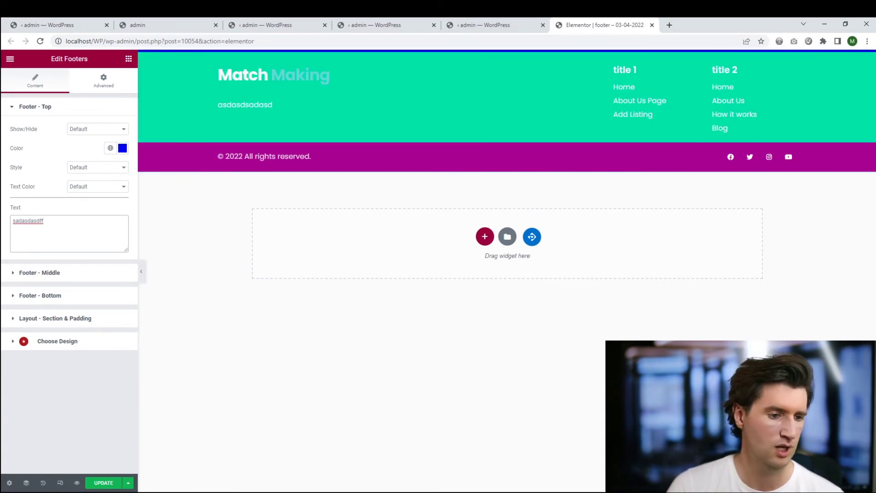
Look over the Layout - Section & Padding options and save the updated footer
left_click(55, 319)
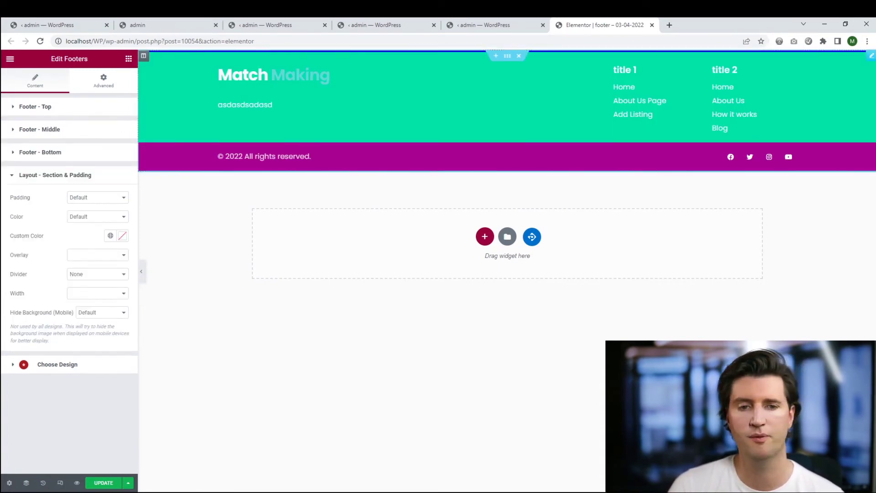
left_click(55, 175)
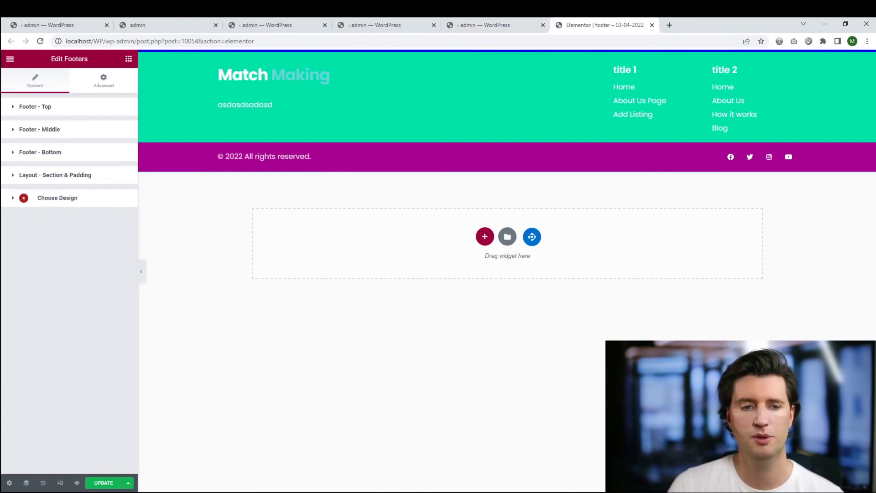
key("ctrl+s")
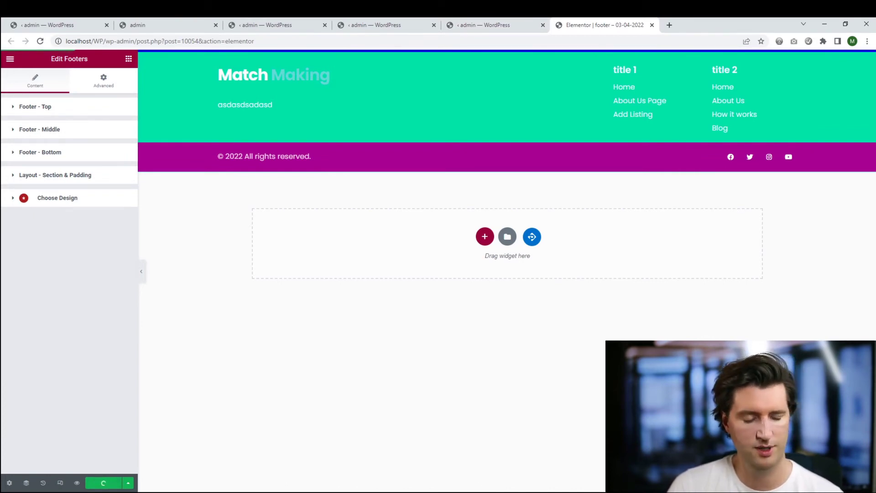
Open the live website from the design overview and view the recolored footer at the end of the page
left_click(491, 25)
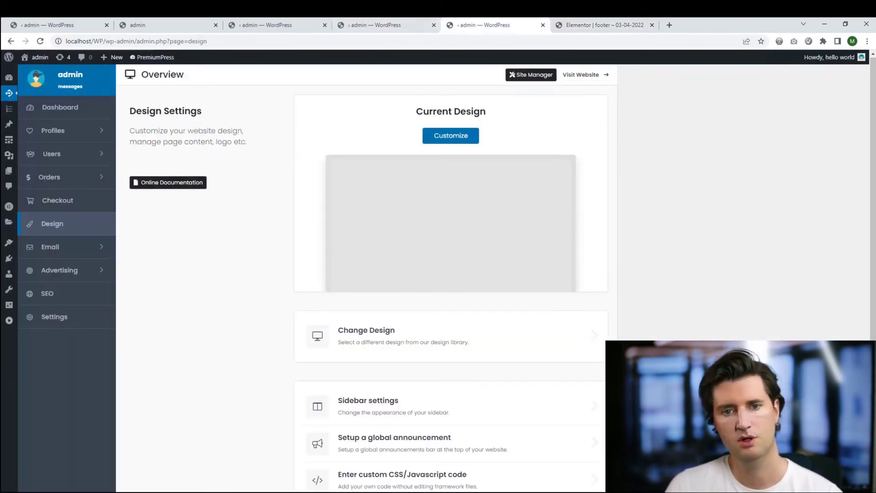
left_click(583, 75)
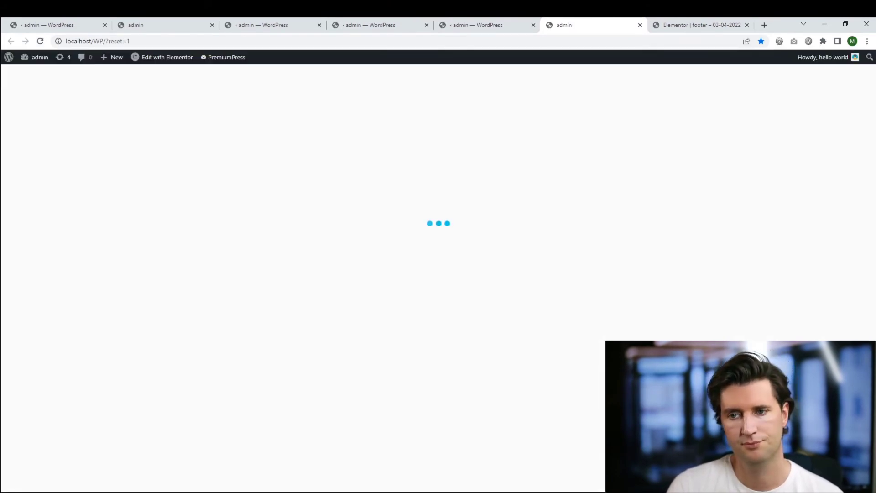
scroll(438, 274, "down", 15)
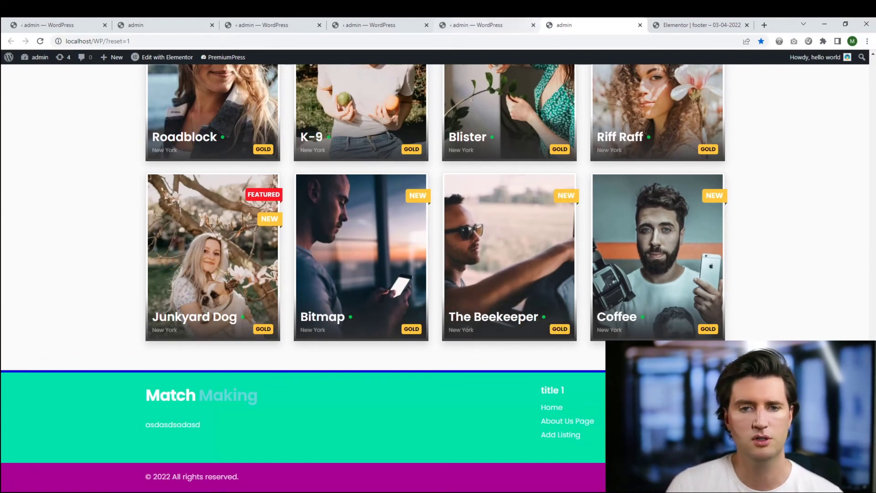
Reset the website's Elementor footer template to Default Design in the footer design settings and save the settings
left_click(485, 25)
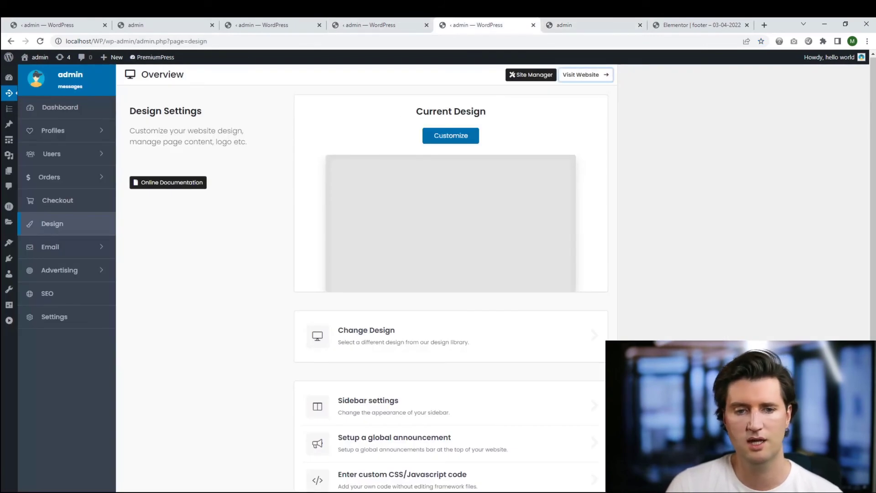
left_click(451, 135)
left_click(403, 188)
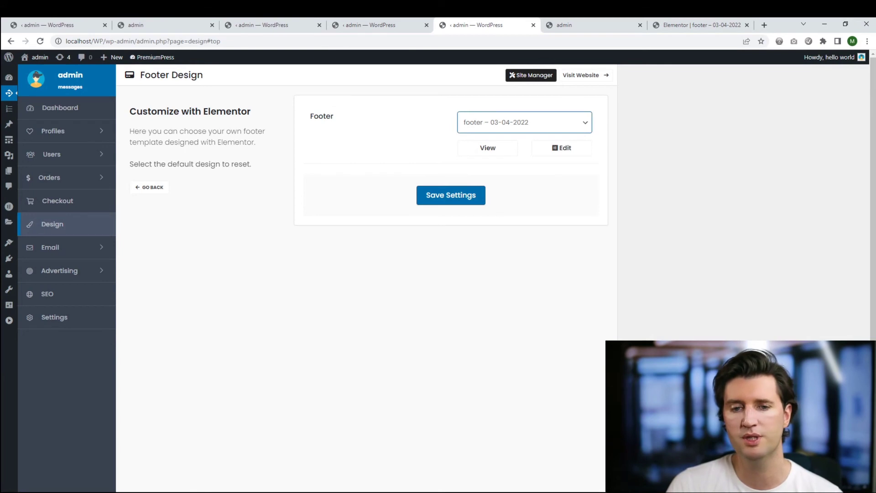
key("Up")
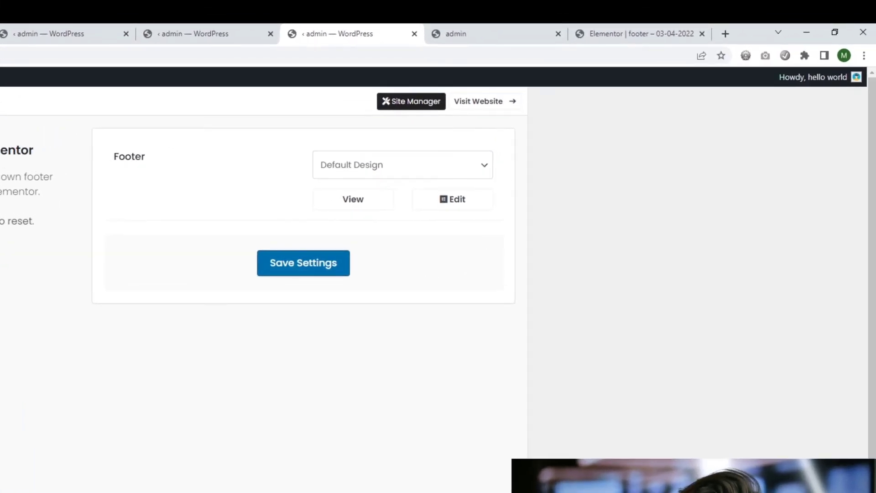
left_click(303, 263)
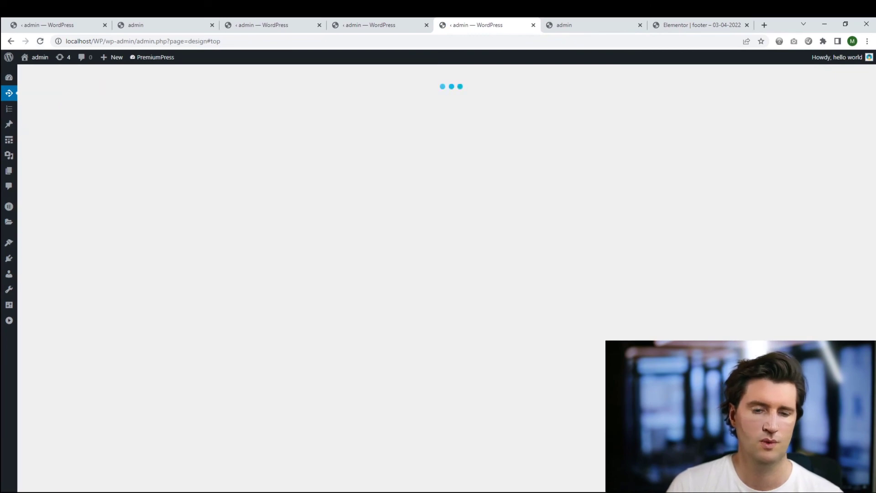
Look through the footer style choices and reload the live website to check its footer
scroll(367, 278, "down", 3)
scroll(366, 278, "up", 2)
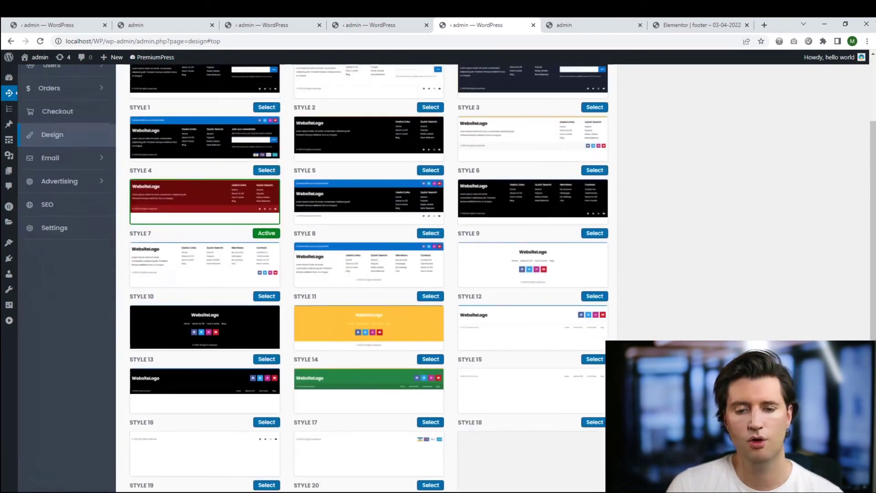
scroll(365, 274, "up", 1)
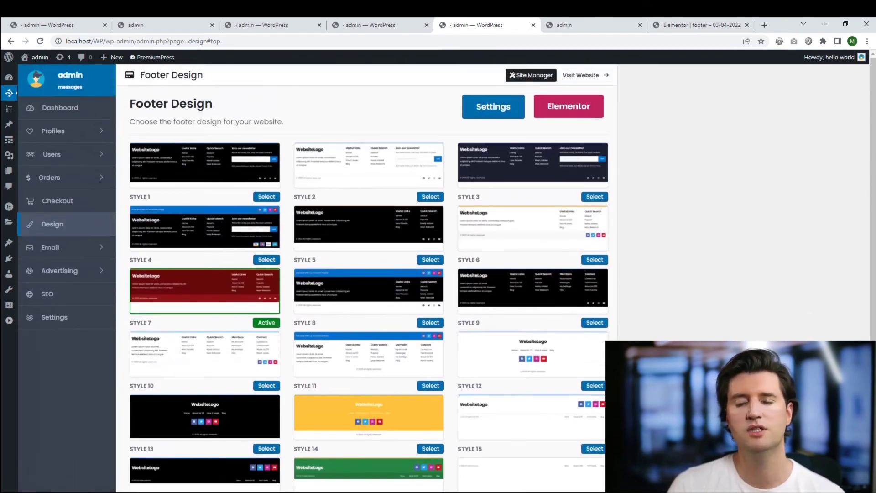
key("ctrl+Tab")
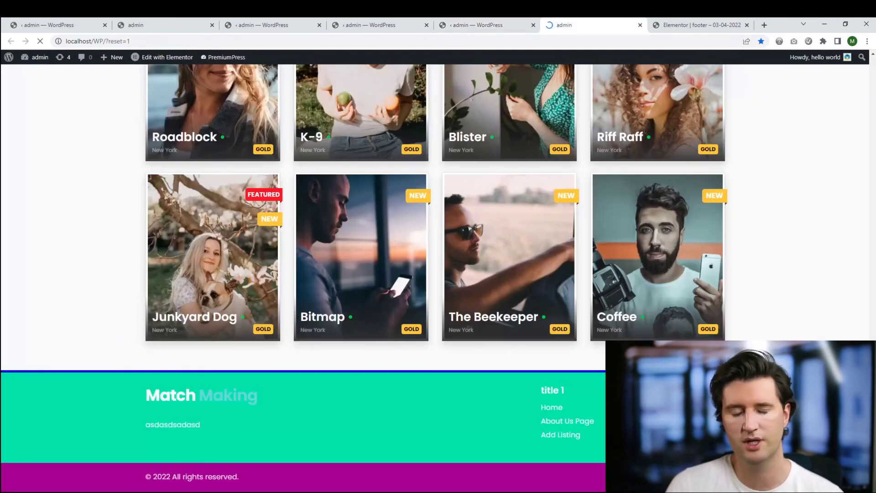